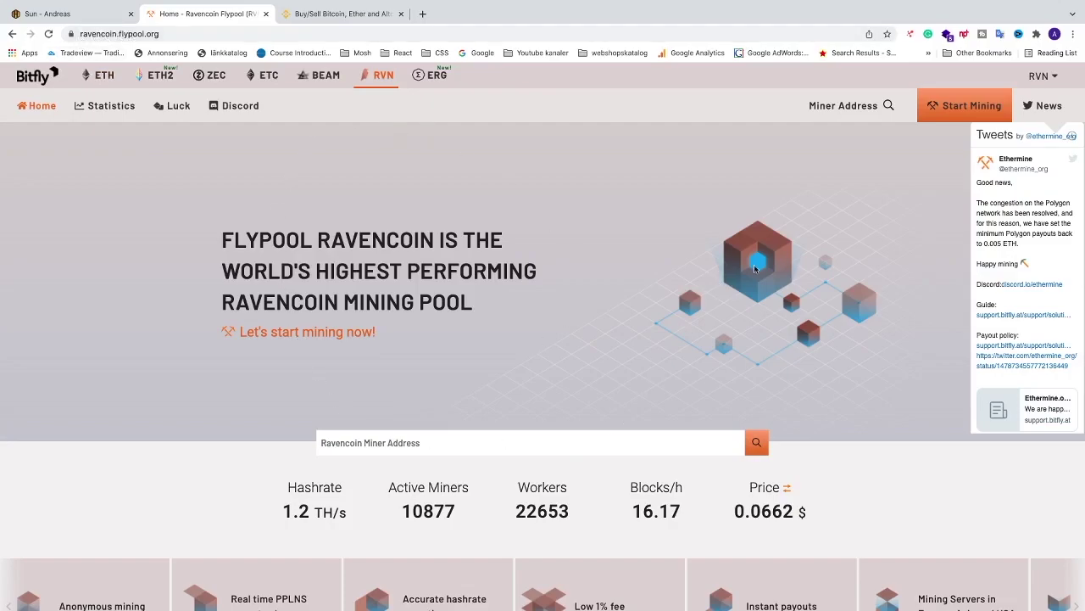
# - Switch to Hive OS and start adding a new wallet in the account-level Wallets section
pyautogui.click(818, 106)
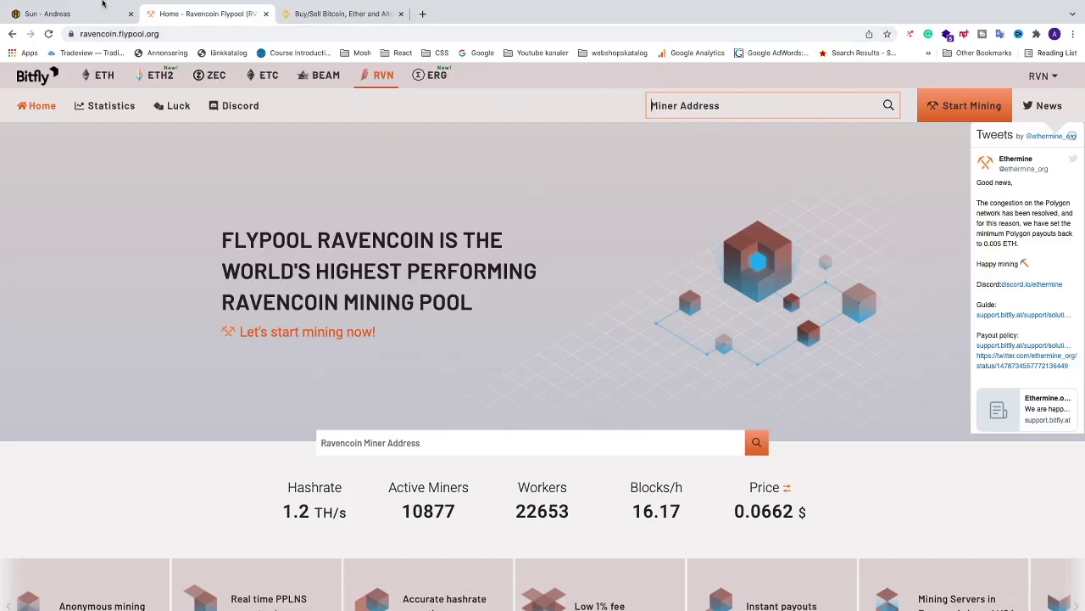
pyautogui.click(80, 13)
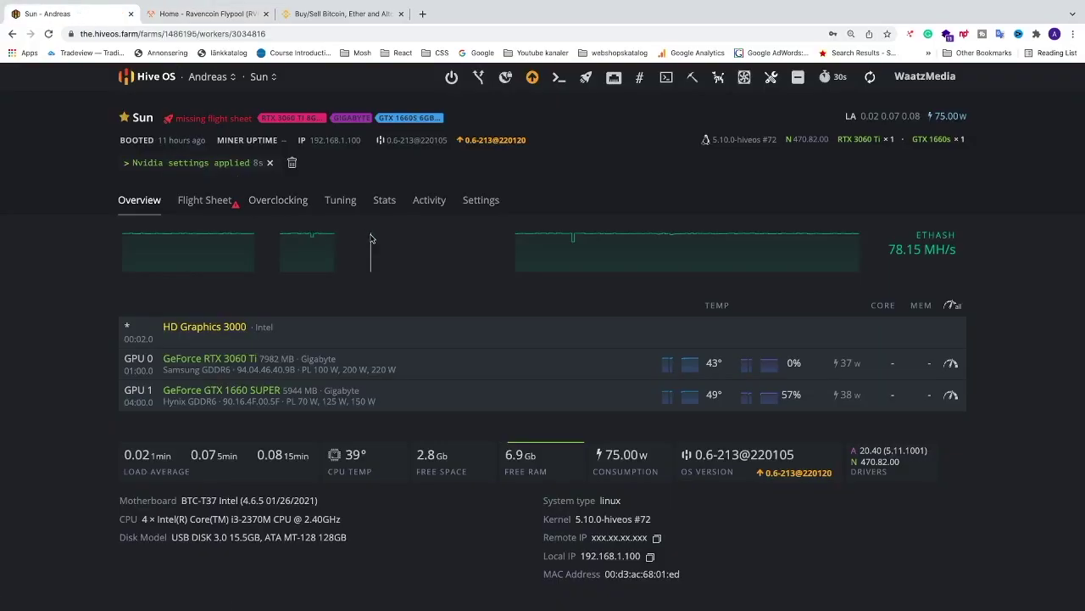
pyautogui.click(153, 76)
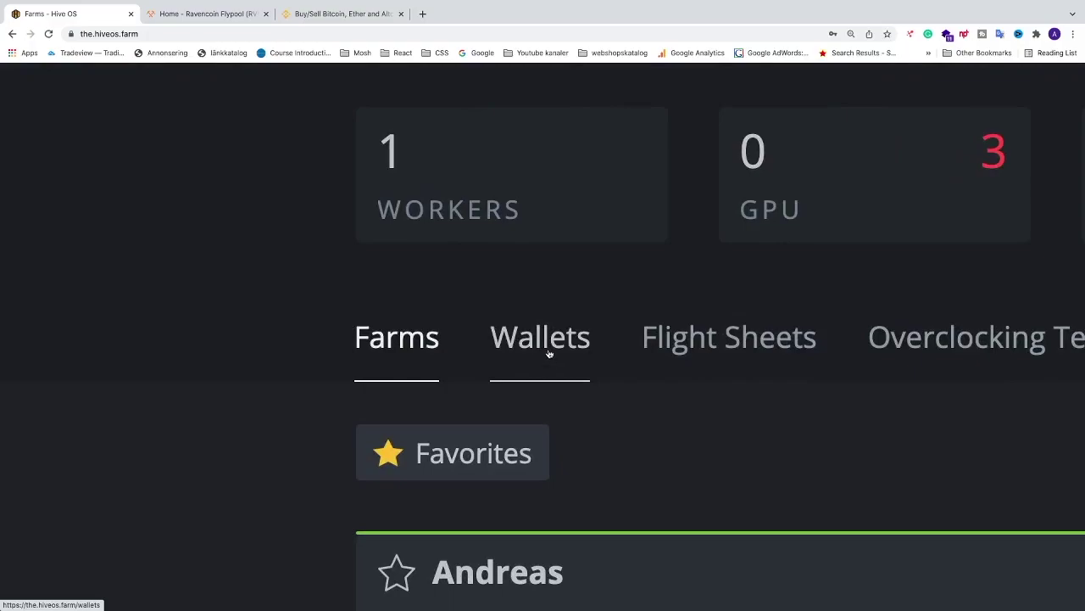
pyautogui.click(549, 352)
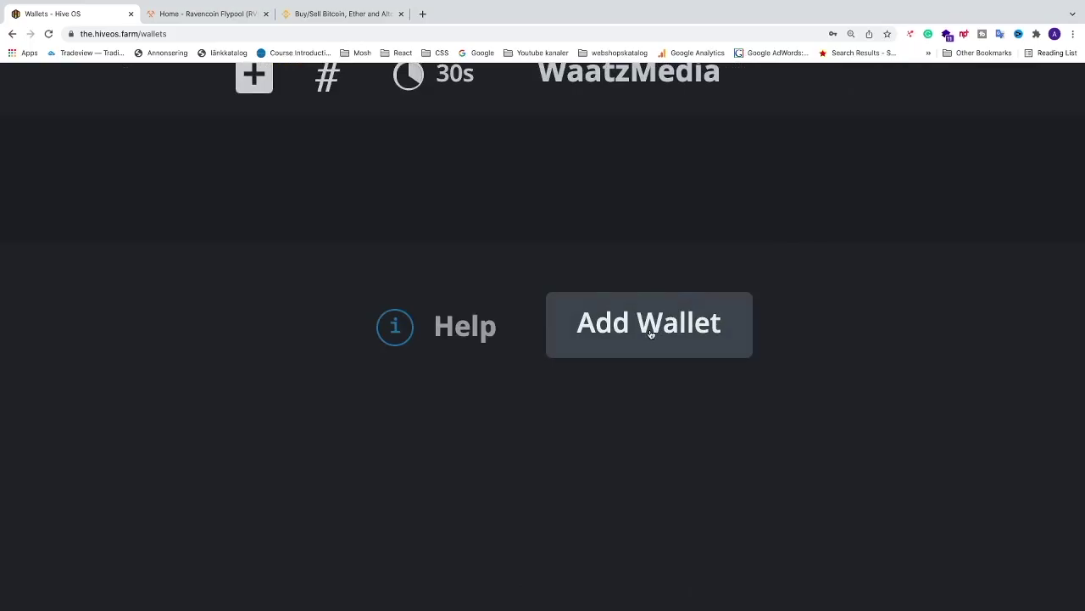
pyautogui.click(651, 334)
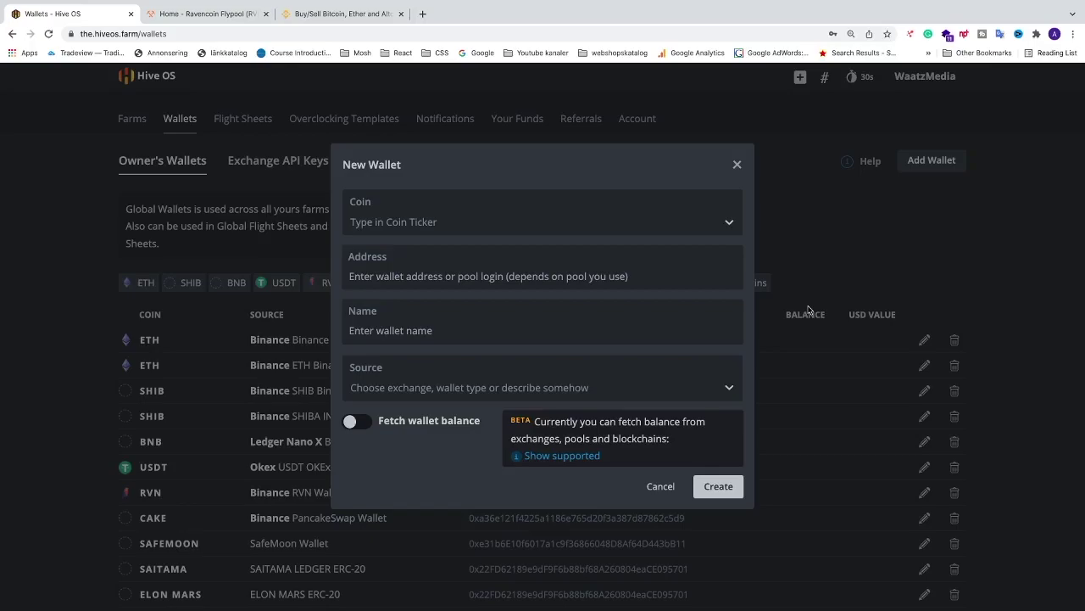
# - Switch to Binance, accept the cookie notice and open the Fiat and Spot wallet
pyautogui.click(343, 14)
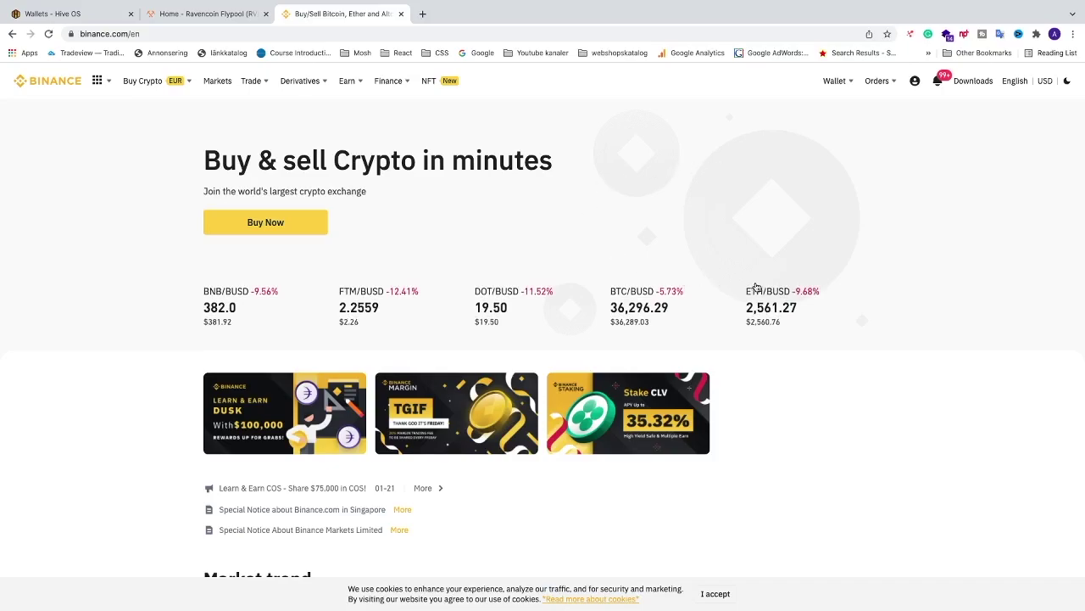
pyautogui.click(717, 596)
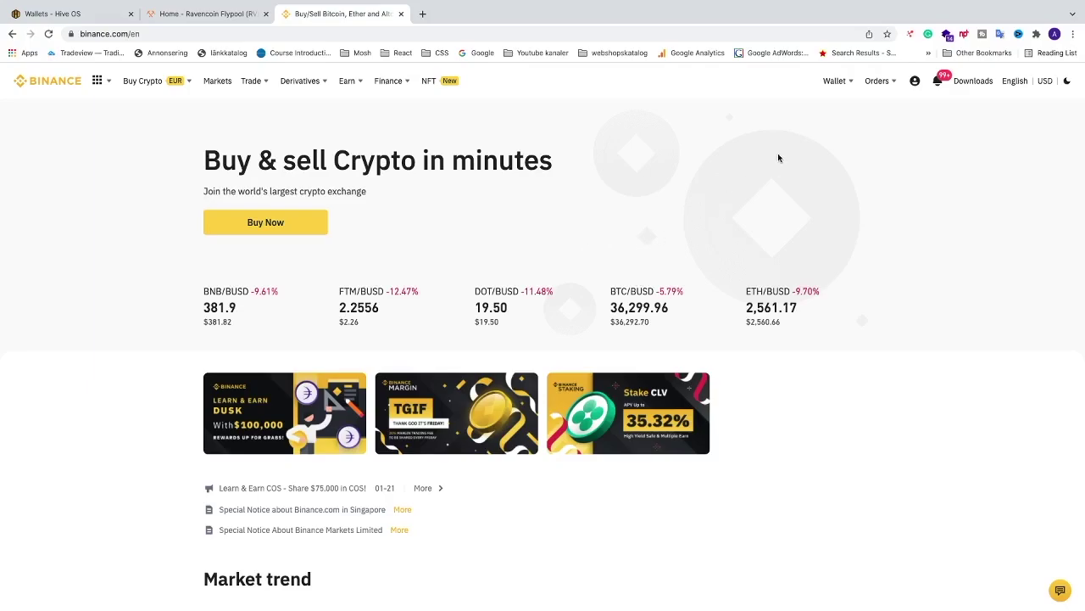
pyautogui.moveTo(832, 88)
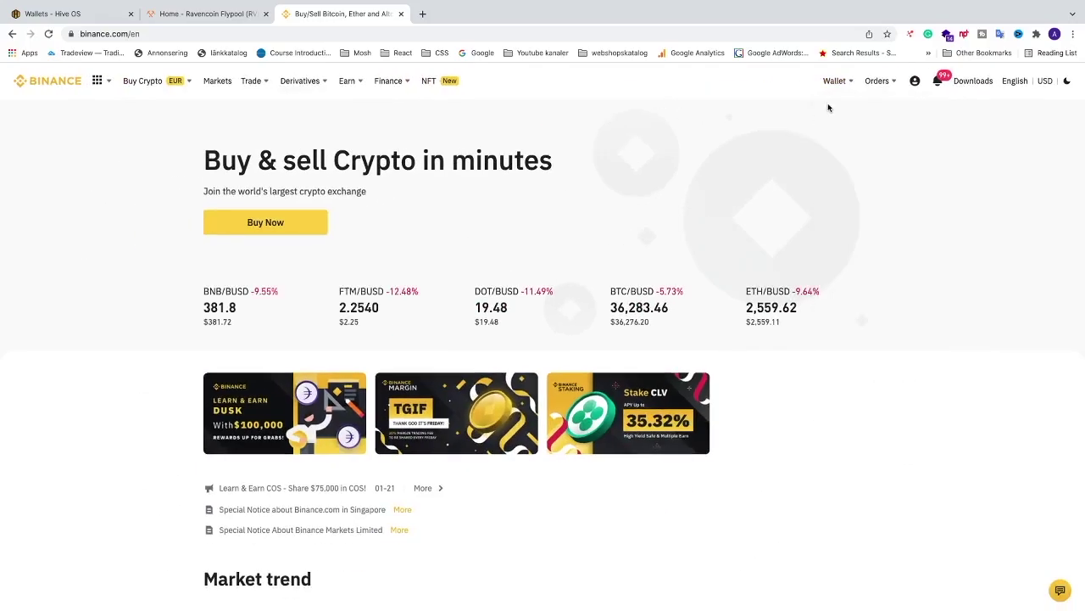
pyautogui.moveTo(868, 76)
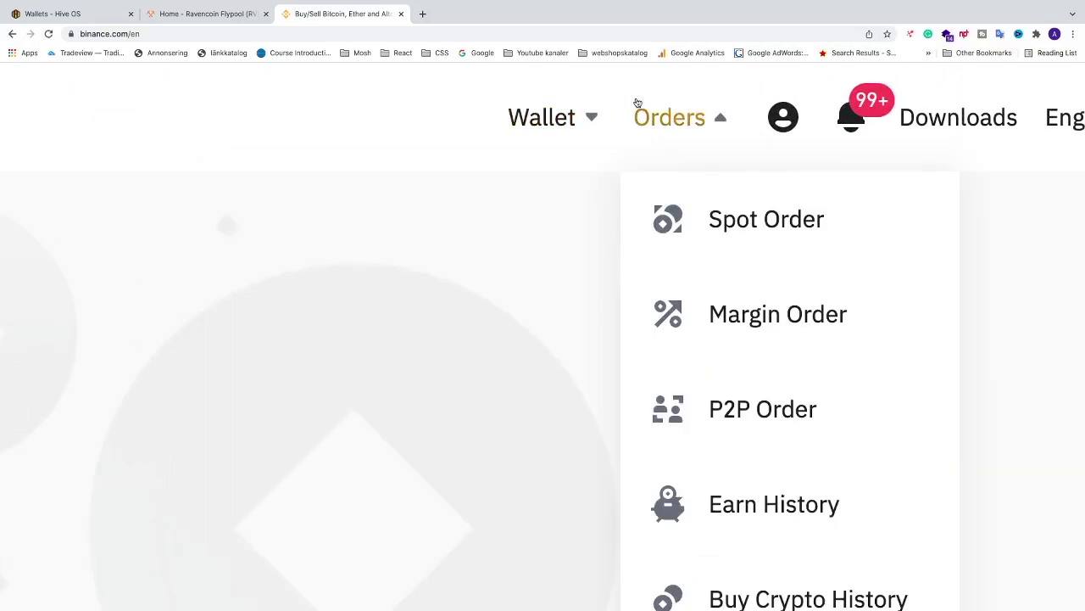
pyautogui.moveTo(589, 109)
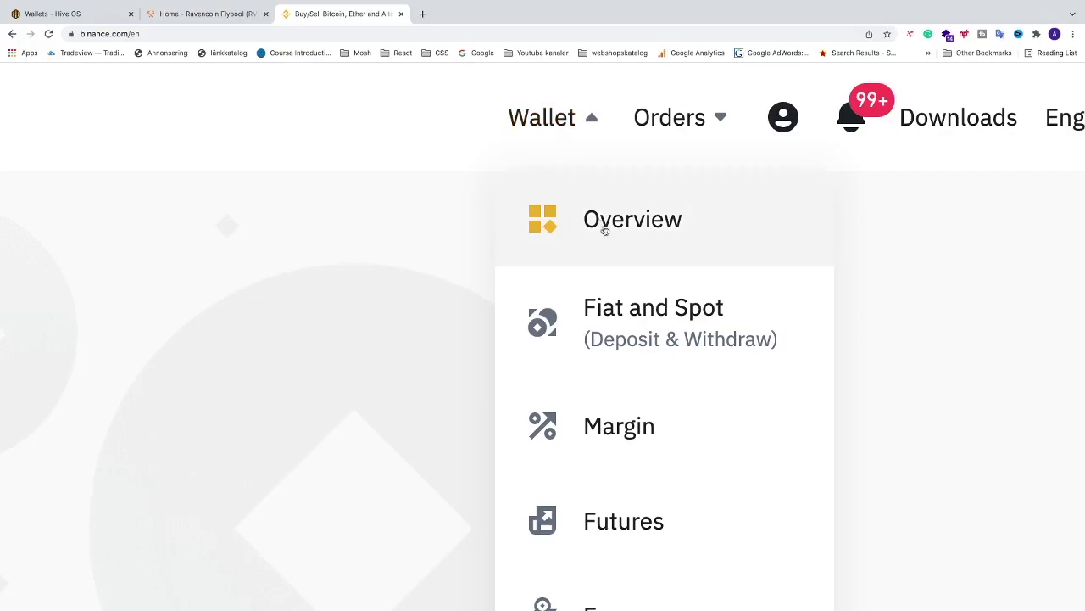
pyautogui.click(624, 316)
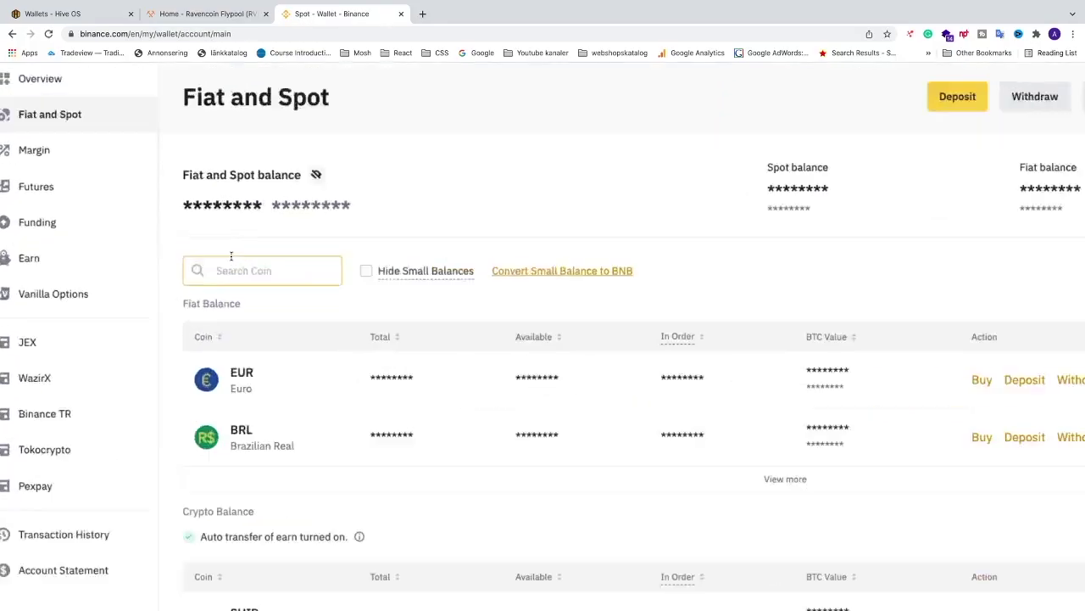
# - Search the wallet's coins for rvn and copy the deposit address from the Ravencoin deposit page
pyautogui.click(244, 268)
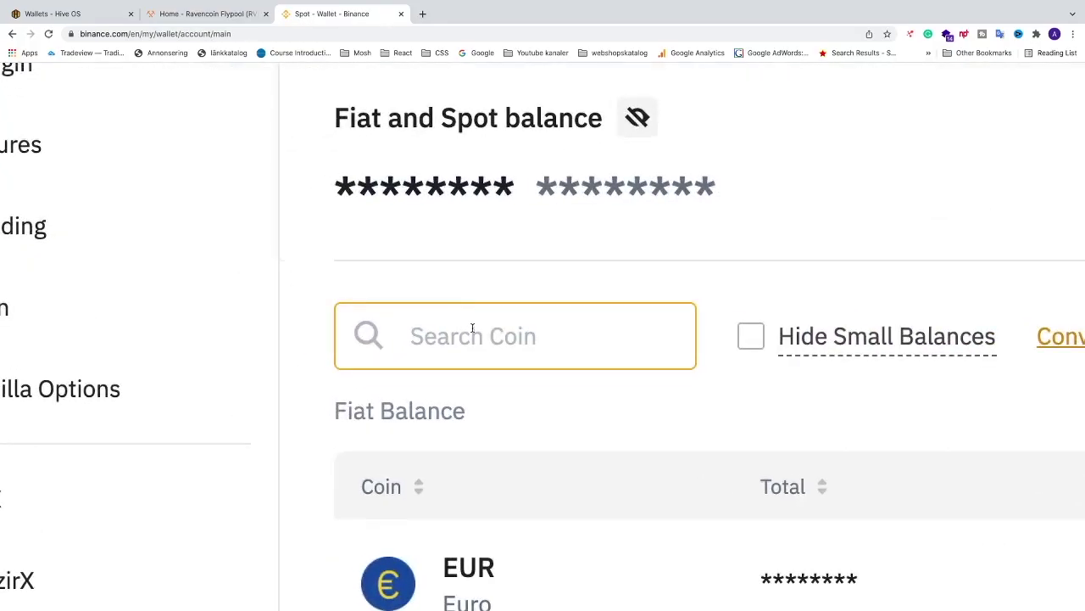
pyautogui.write('rvn')
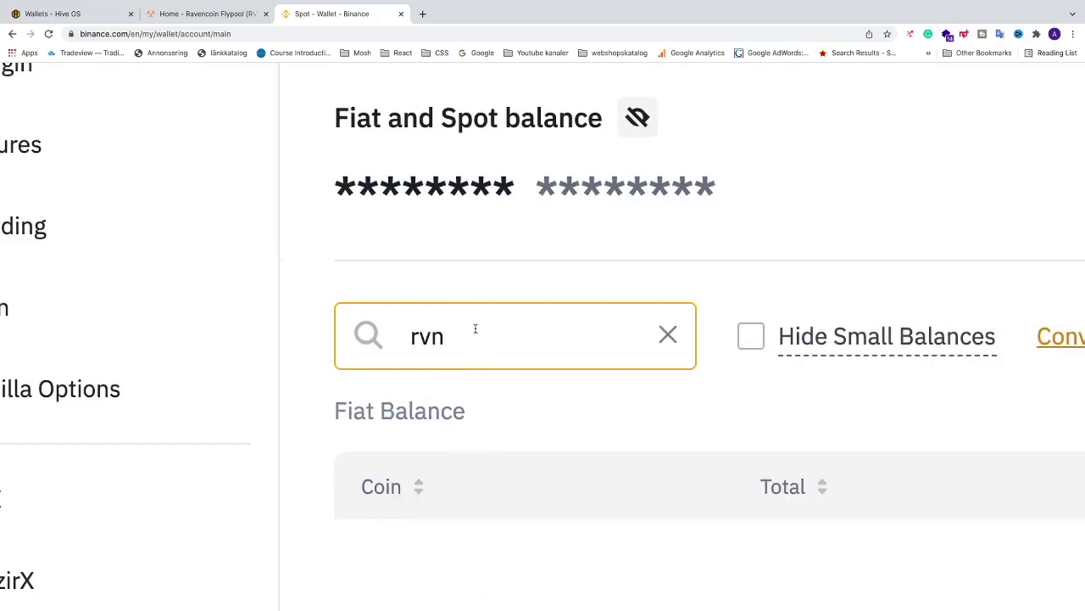
pyautogui.scroll(-5, 475, 330)
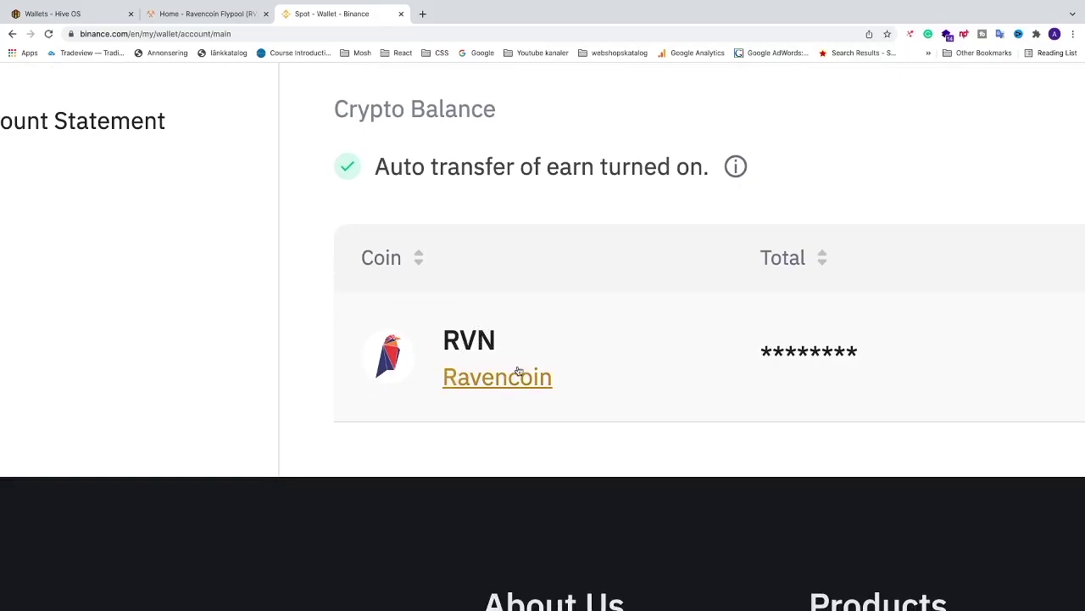
pyautogui.hscroll(2, 518, 370)
pyautogui.hscroll(15, 518, 370)
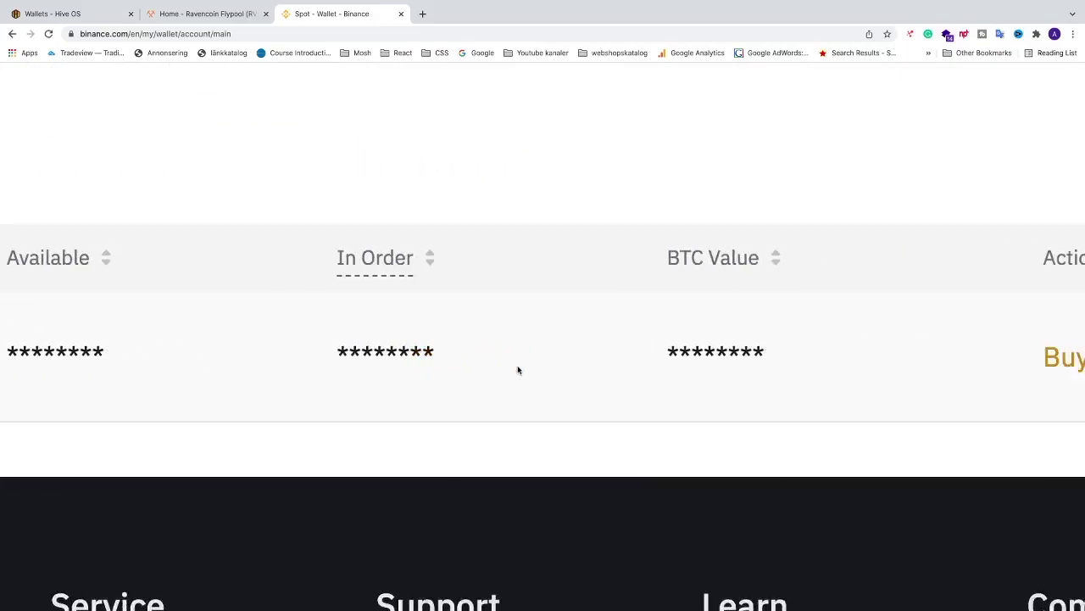
pyautogui.click(663, 363)
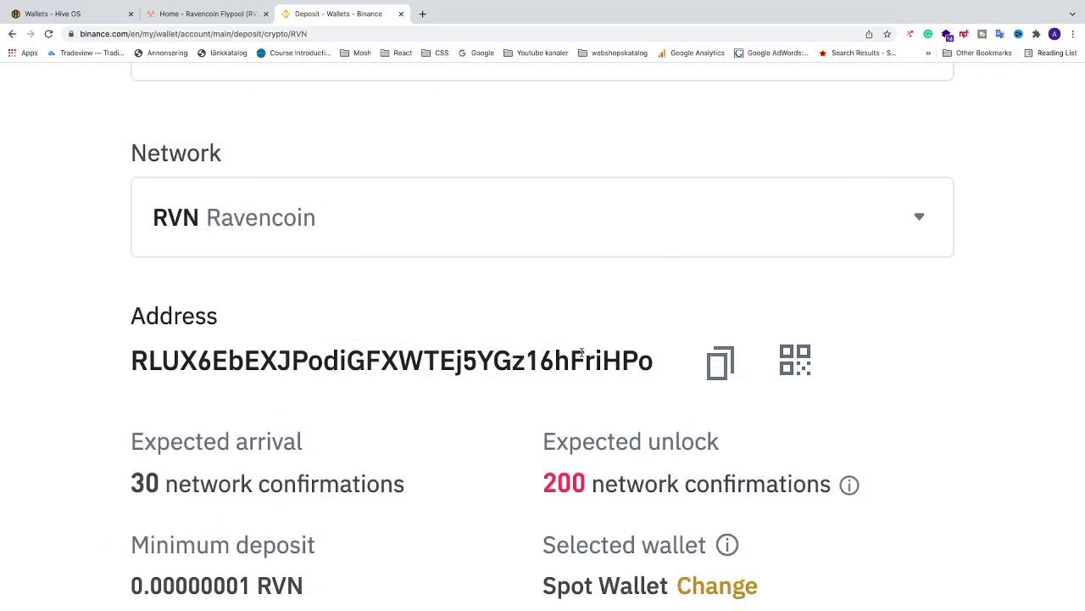
pyautogui.click(719, 363)
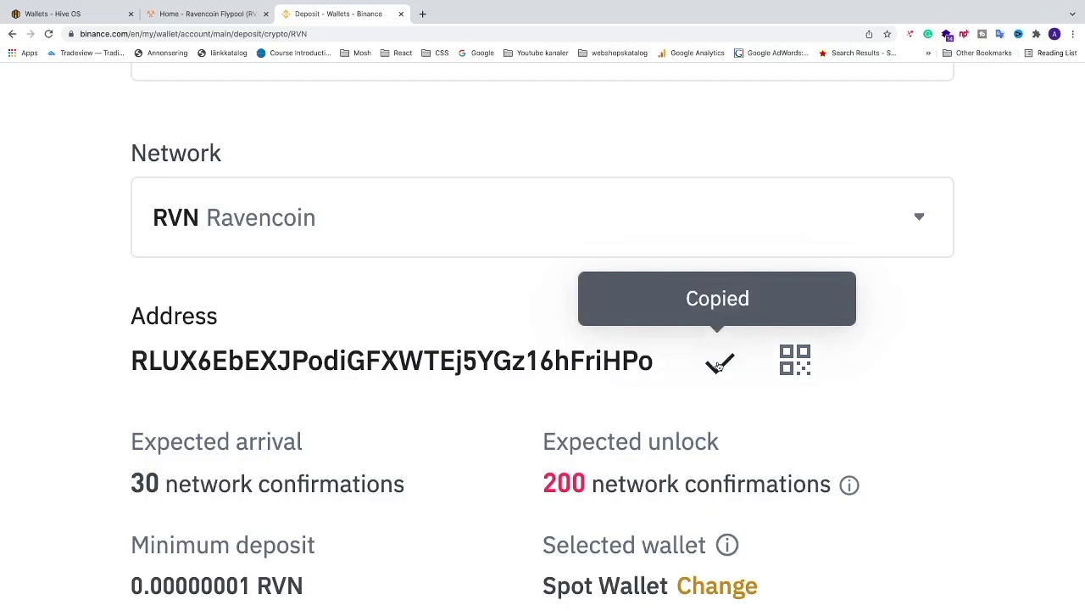
# - Back in Hive OS, set the new wallet's coin to RVN and paste the copied deposit address
pyautogui.click(51, 14)
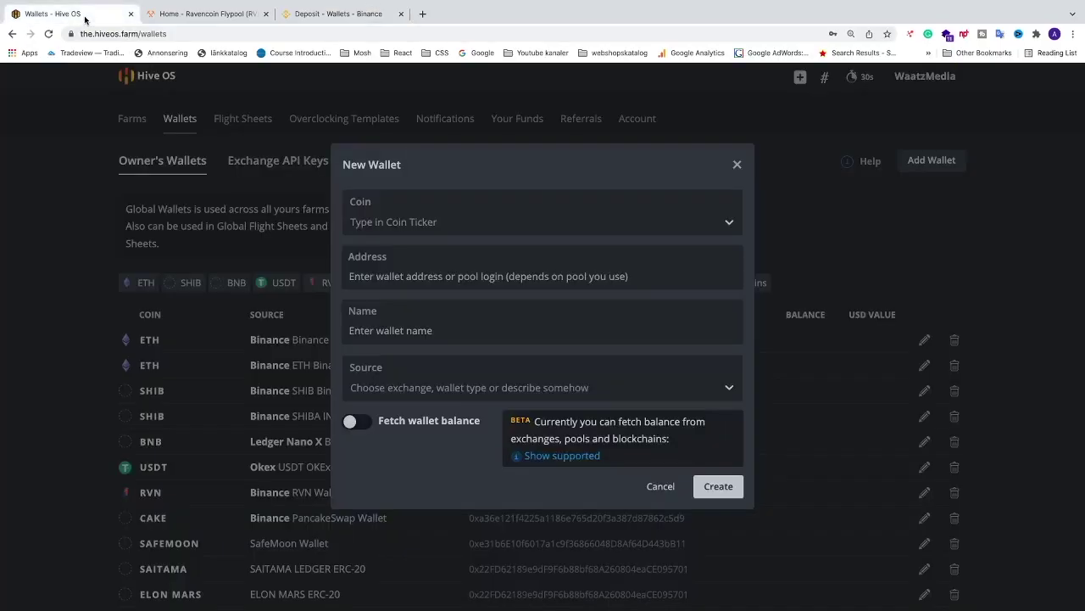
pyautogui.click(415, 223)
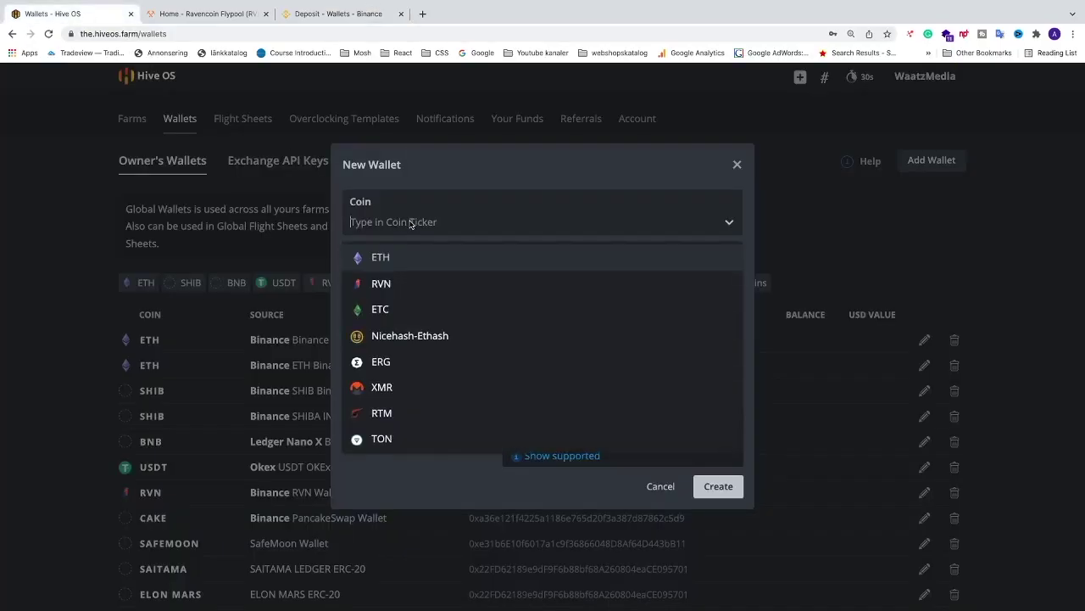
pyautogui.click(381, 285)
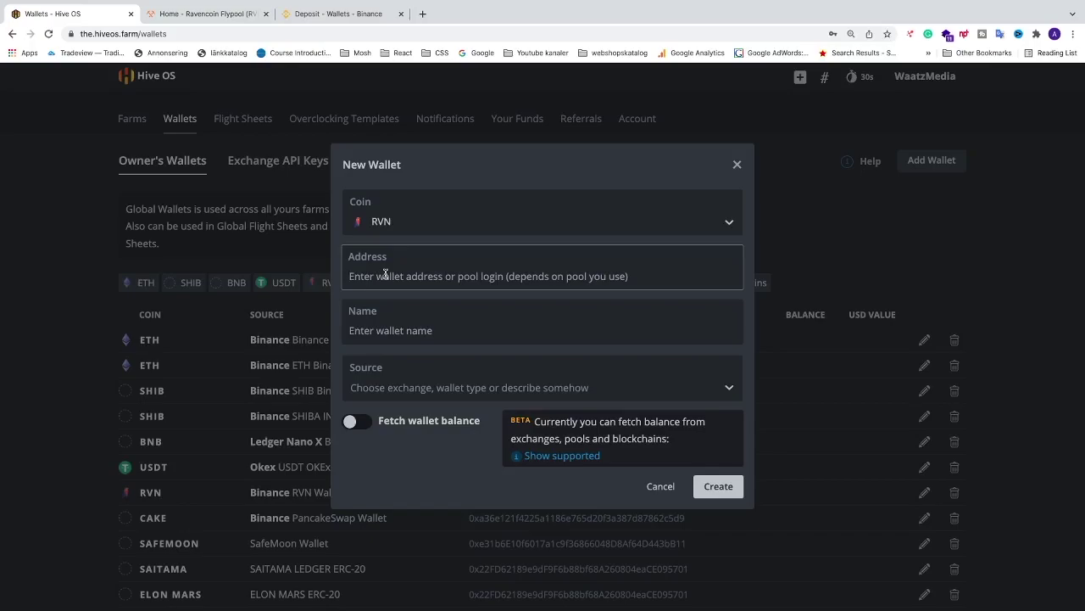
pyautogui.click(386, 274)
pyautogui.hotkey('ctrl', 'v')
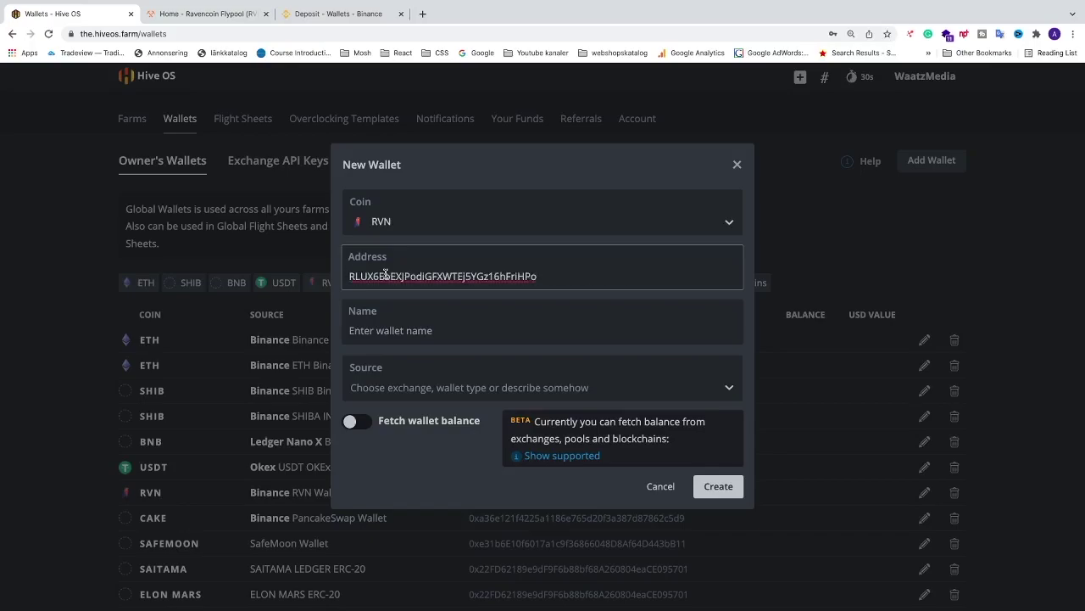
# - Name the wallet Ravencoin Wallet, choose its source exchange and create it
pyautogui.click(379, 332)
pyautogui.write('Ravencoin Wallet')
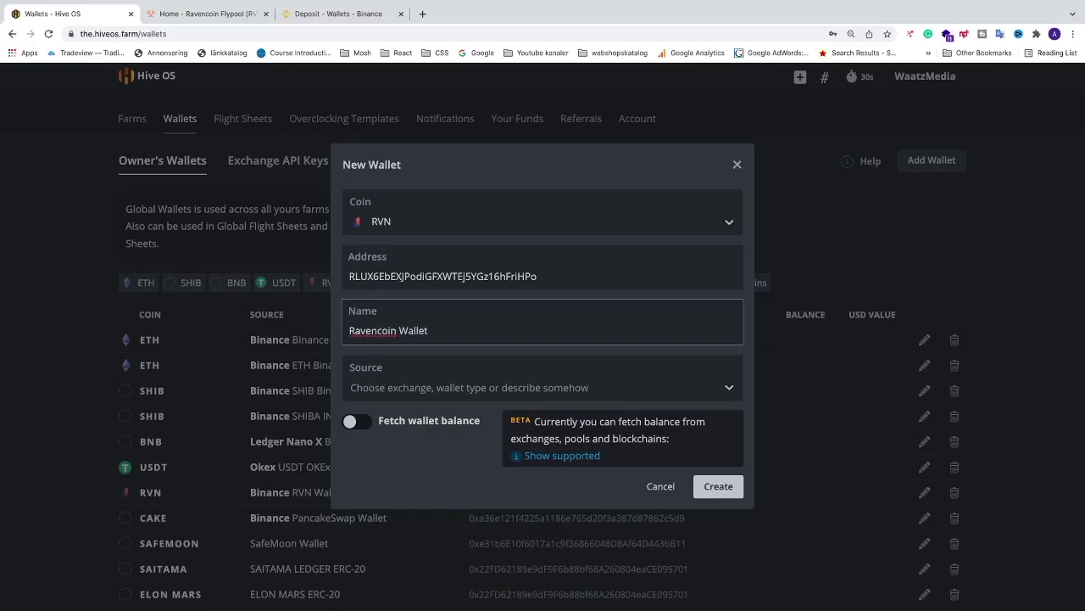
pyautogui.click(386, 388)
pyautogui.scroll(-6, 419, 446)
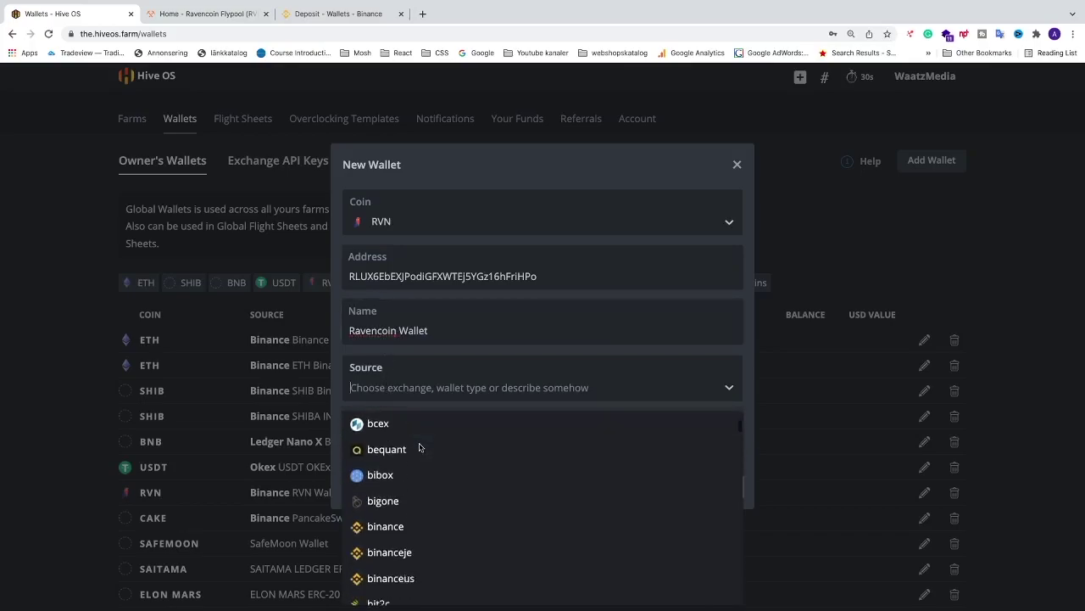
pyautogui.scroll(1, 441, 500)
pyautogui.click(408, 449)
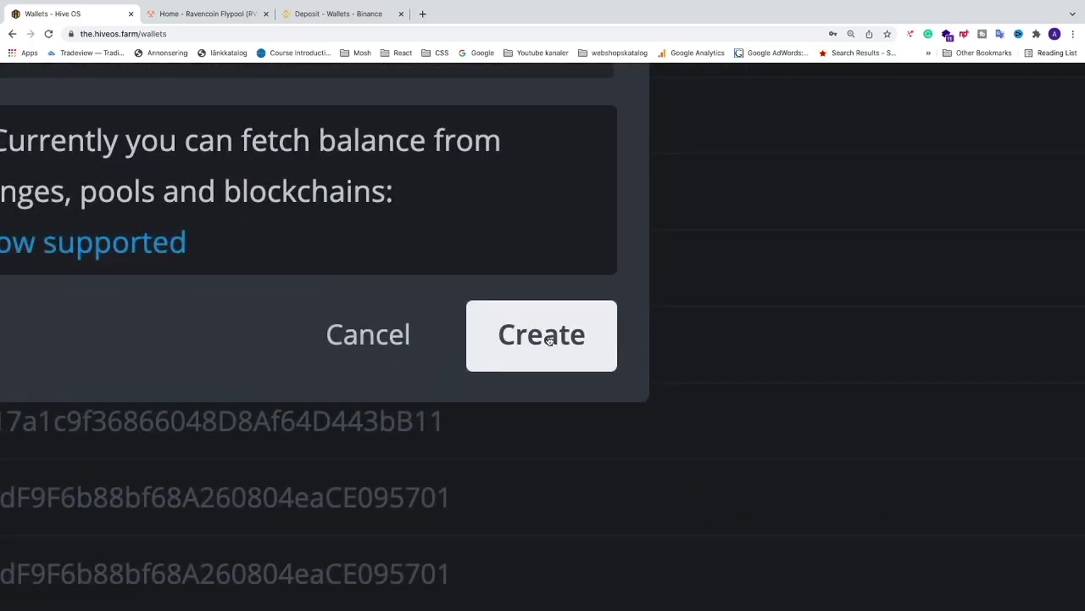
pyautogui.click(550, 339)
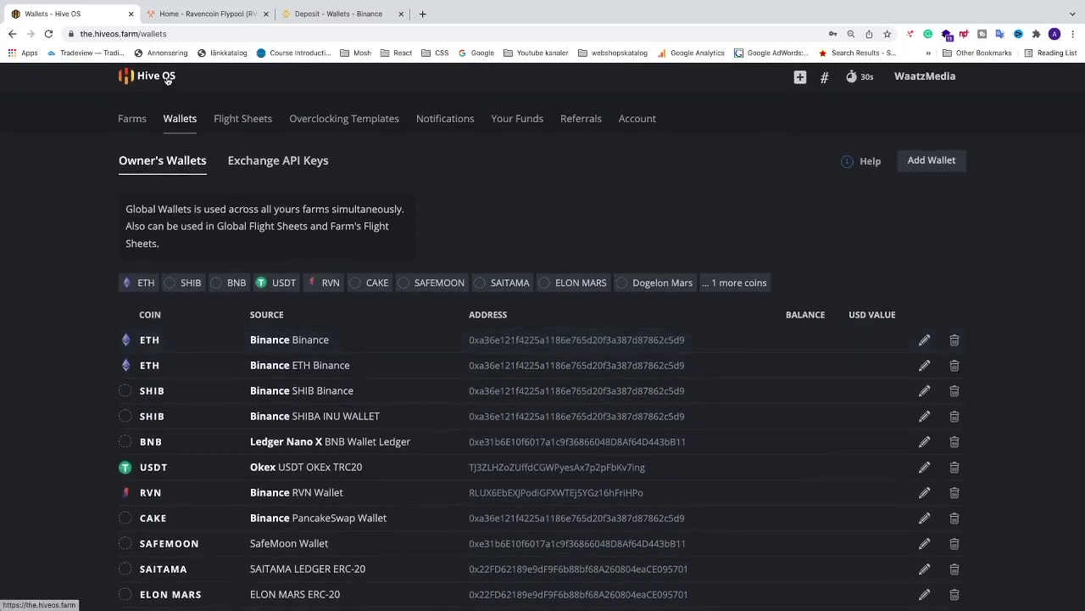
# - Open the Sun worker in the farm with the active rig, and go from its flight sheet settings to the farm's Flight Sheets page
pyautogui.click(135, 123)
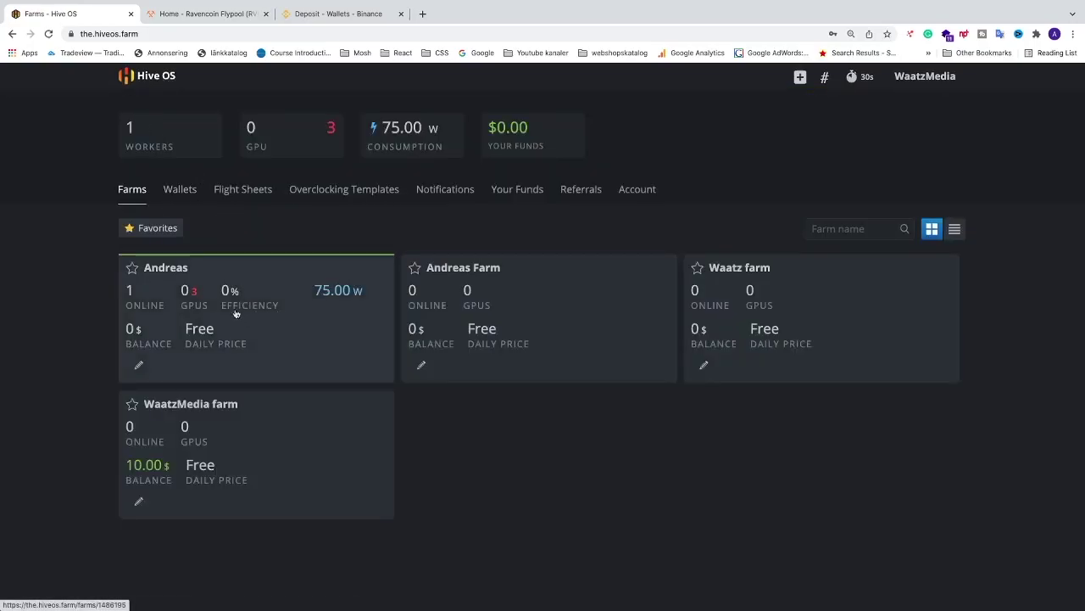
pyautogui.click(271, 338)
pyautogui.click(159, 270)
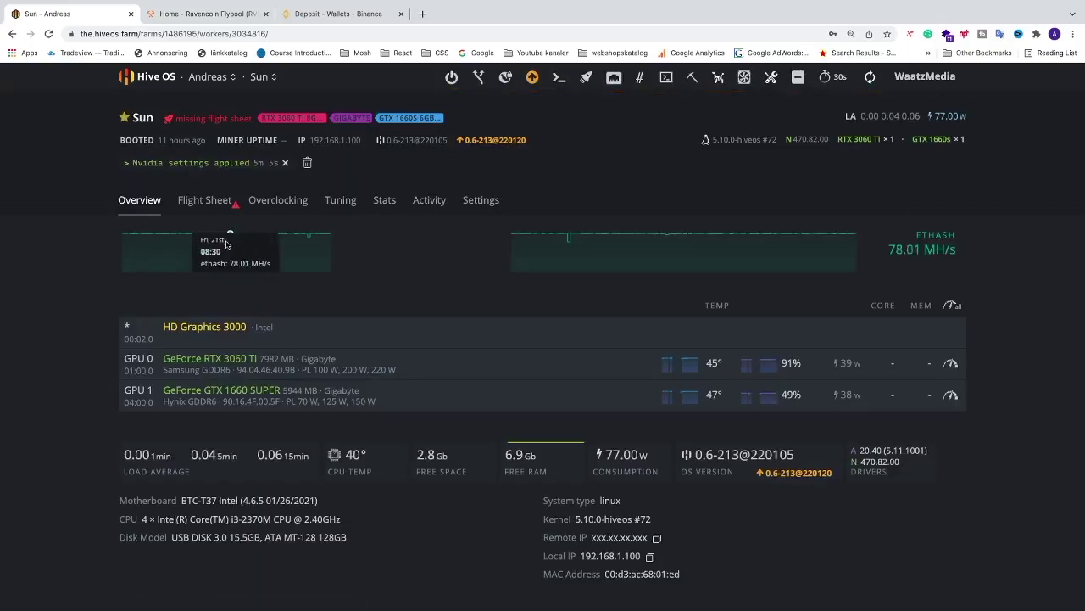
pyautogui.click(212, 201)
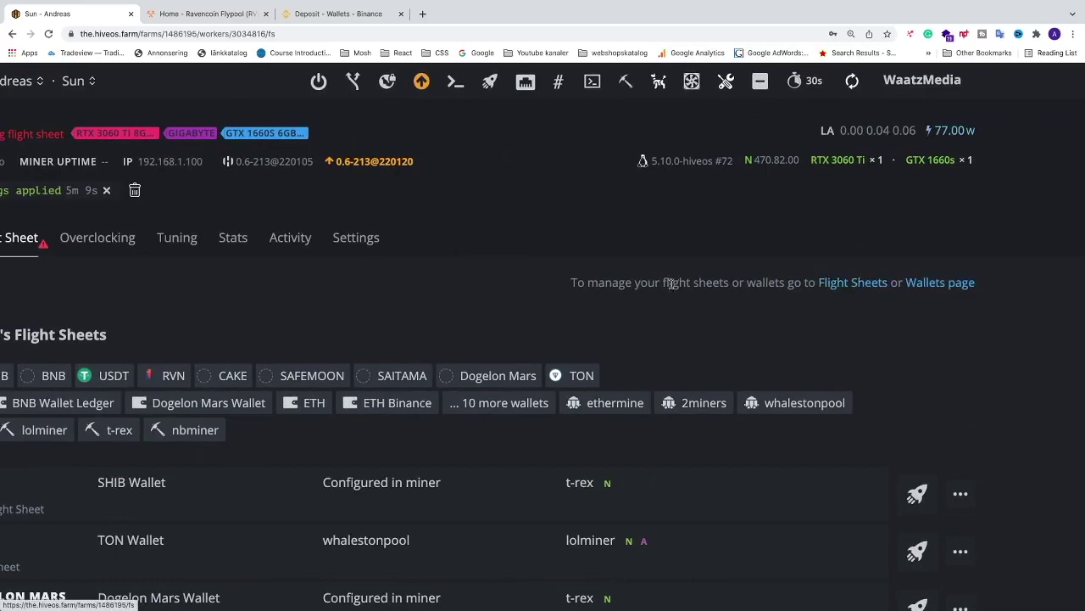
pyautogui.click(847, 285)
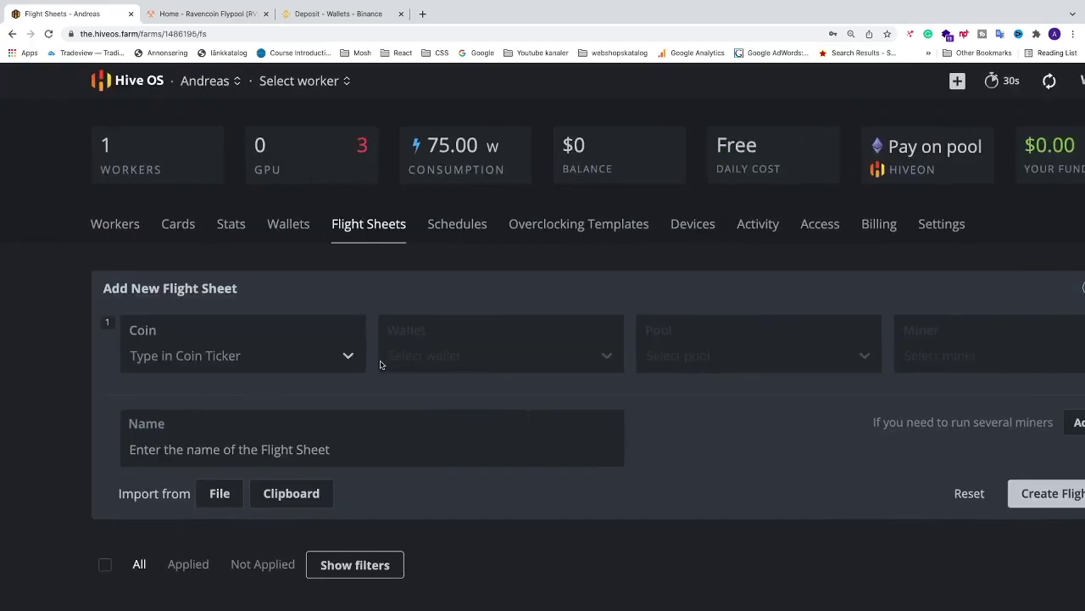
# - Set the new flight sheet's coin to RVN and its wallet to Ravencoin Wallet
pyautogui.click(302, 338)
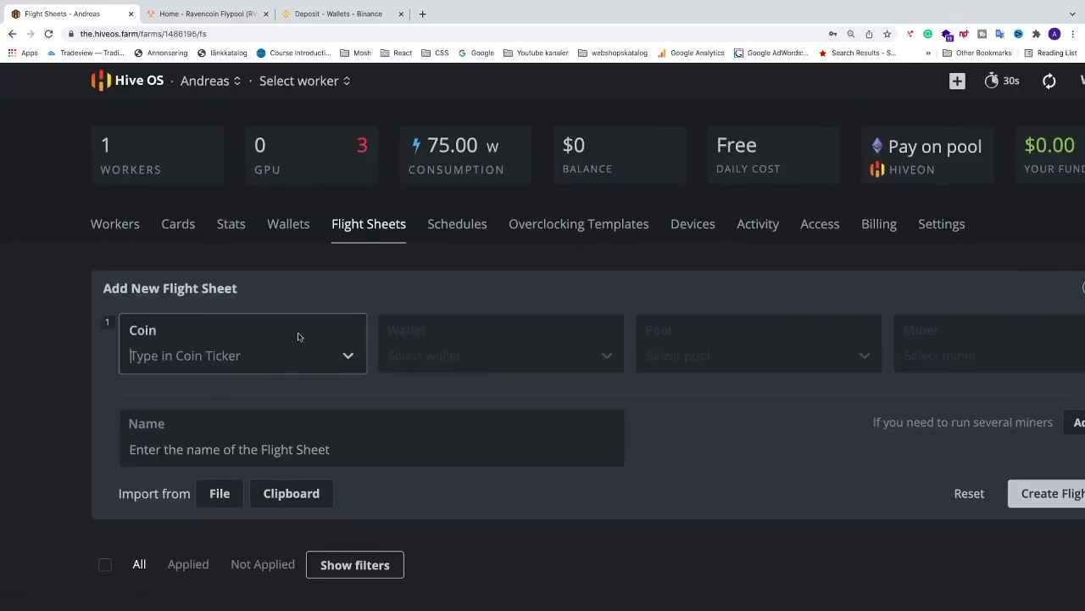
pyautogui.click(222, 356)
pyautogui.scroll(-1, 188, 460)
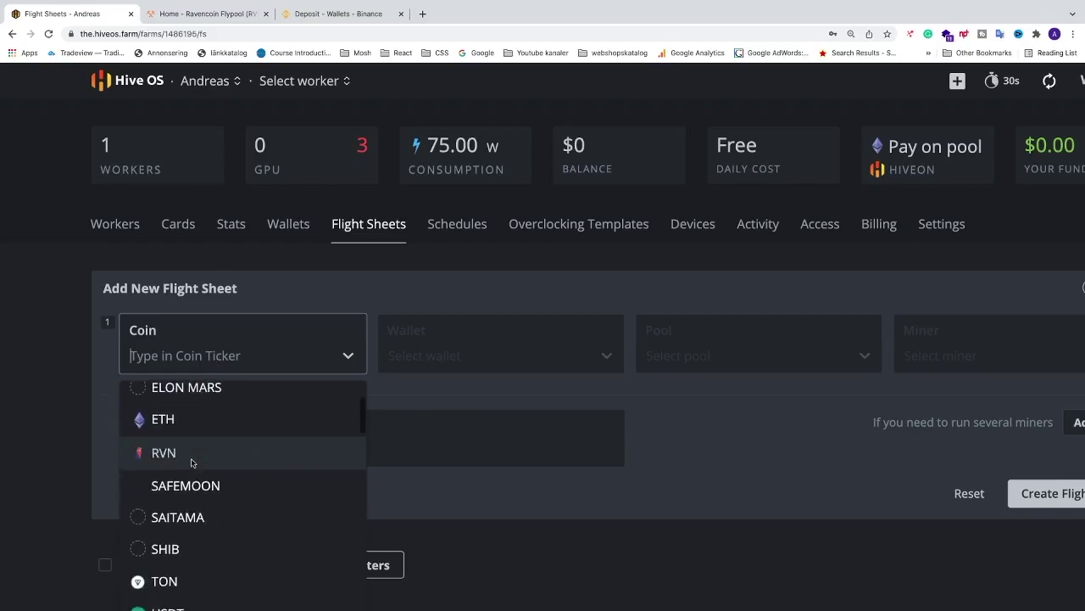
pyautogui.click(188, 458)
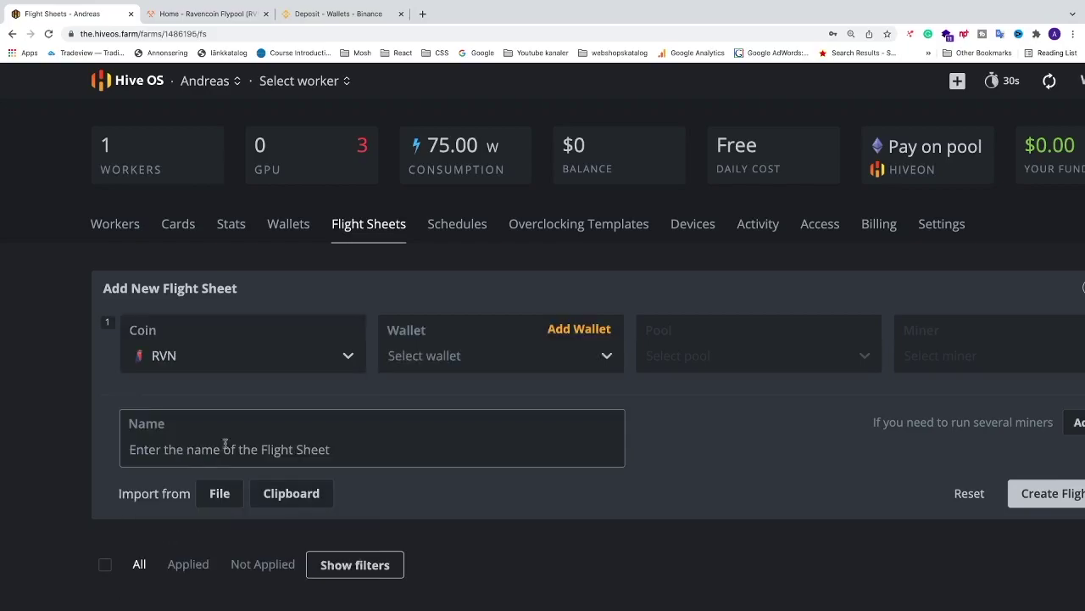
pyautogui.click(457, 361)
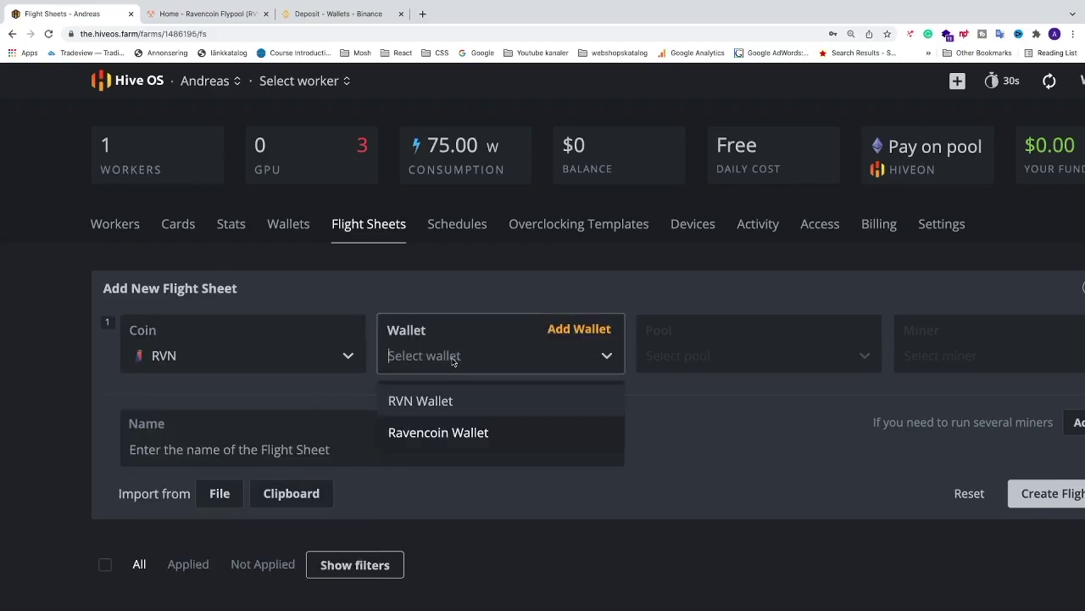
pyautogui.click(435, 435)
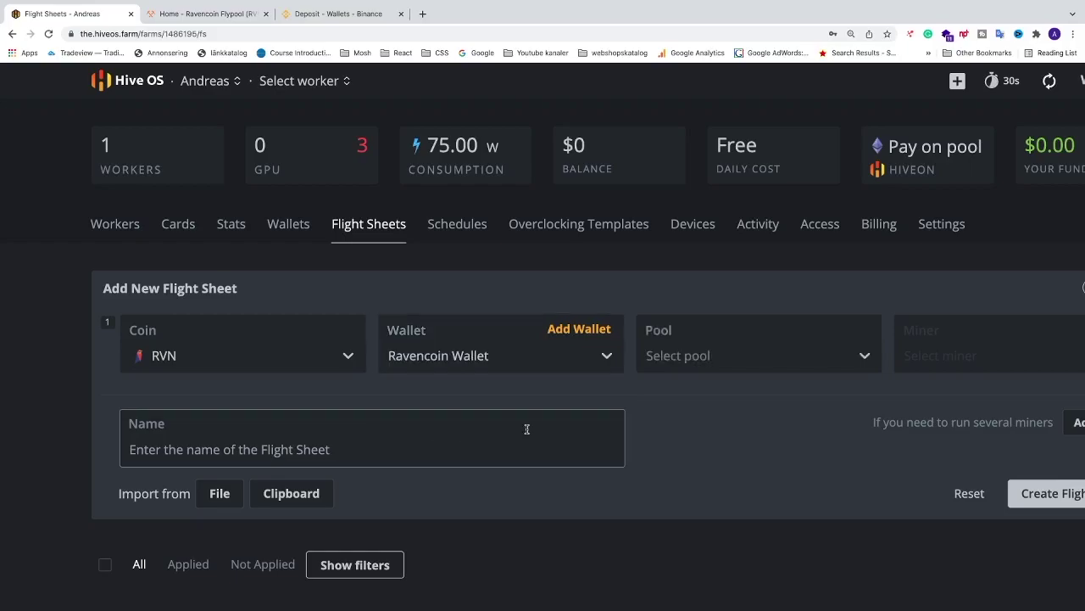
pyautogui.hscroll(4, 523, 424)
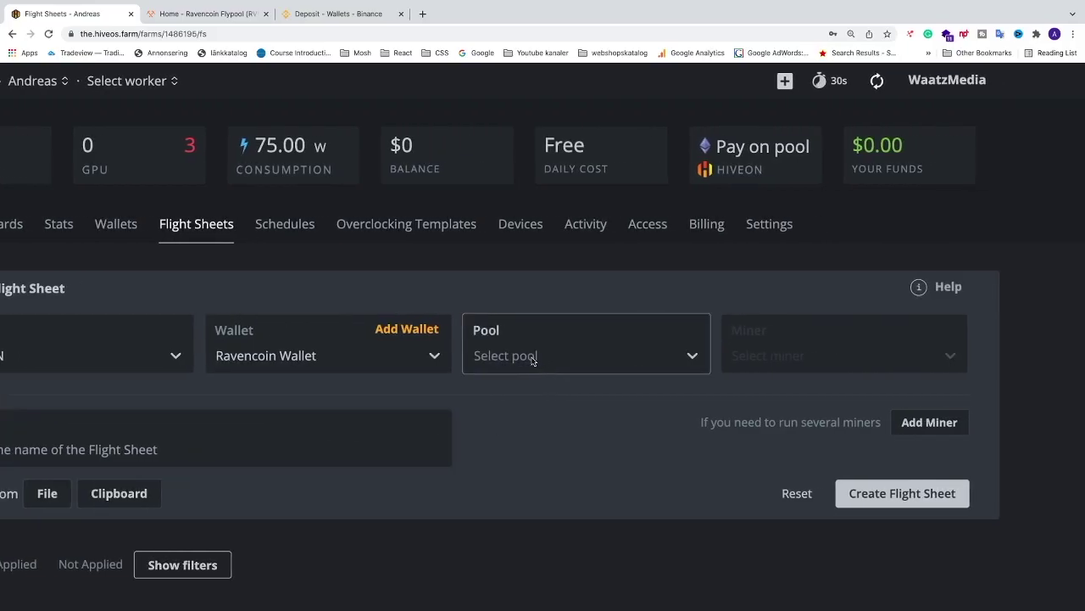
# - View the Flypool Ravencoin site, return to the flight sheet, and set its pool to flypool with the Worldwide server (stratum-ravencoin.flypool.org:3333)
pyautogui.click(227, 15)
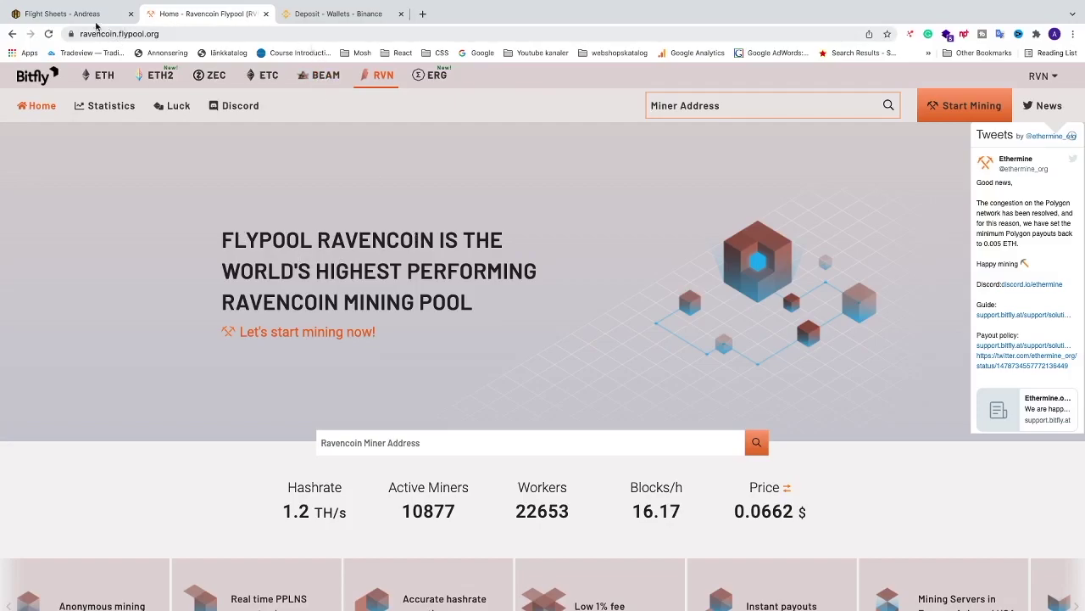
pyautogui.click(85, 14)
pyautogui.click(524, 350)
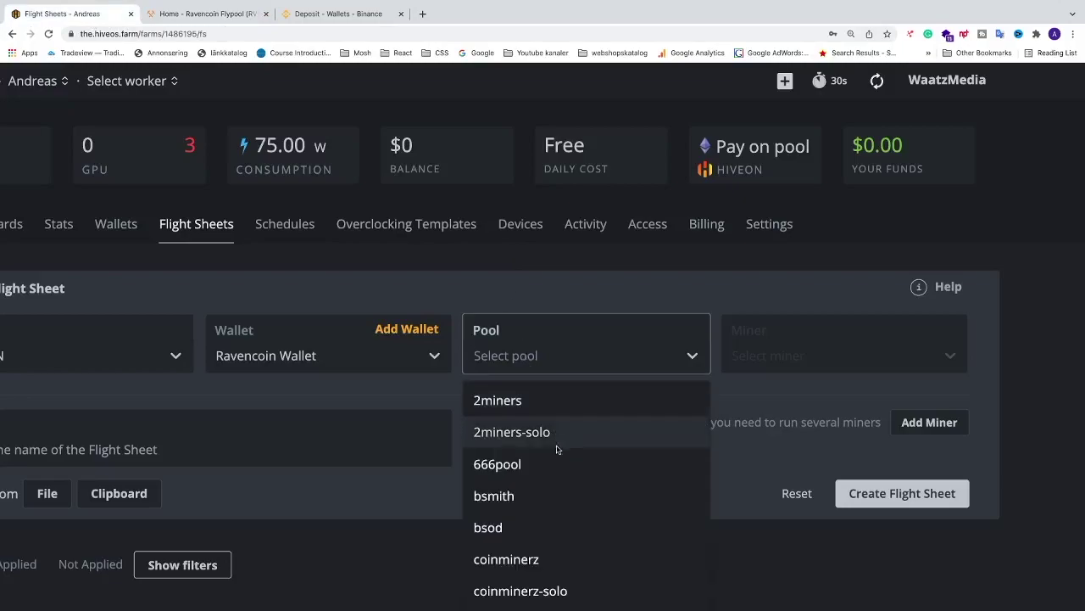
pyautogui.scroll(-2, 560, 454)
pyautogui.scroll(-4, 565, 463)
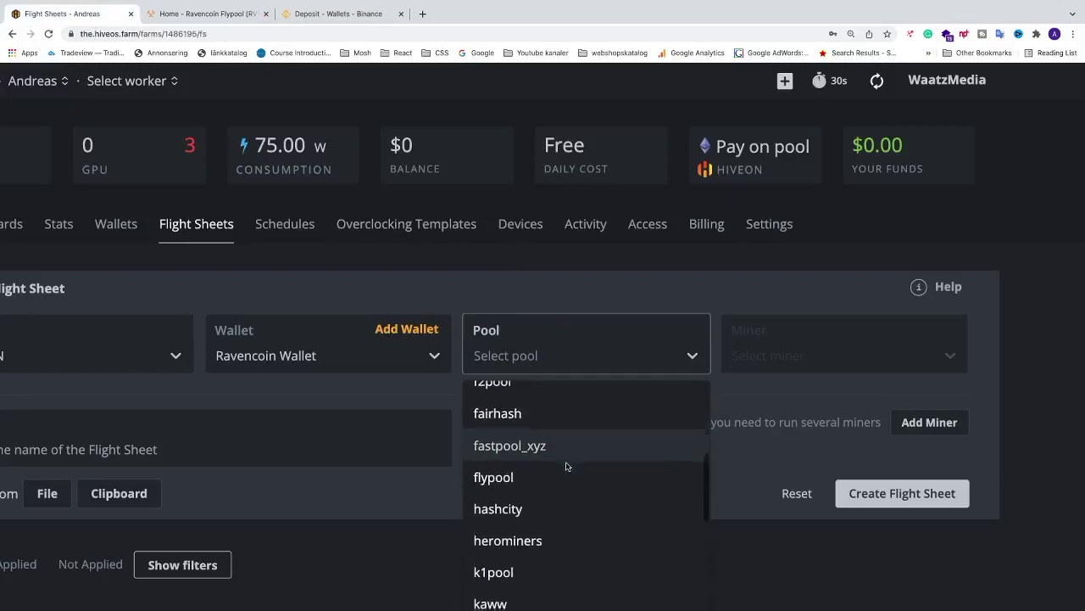
pyautogui.scroll(1, 560, 454)
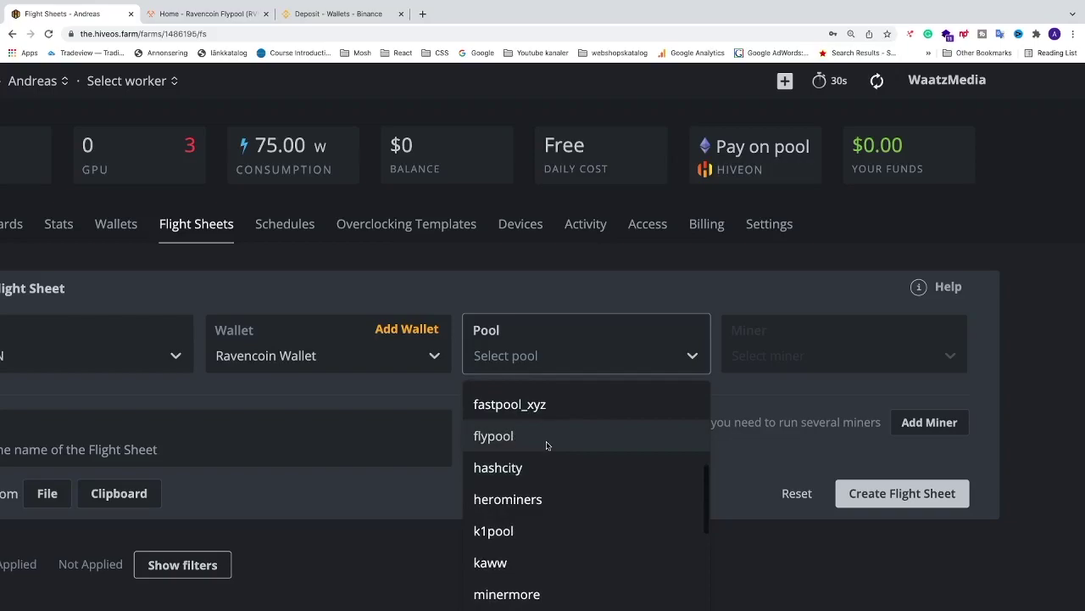
pyautogui.click(547, 445)
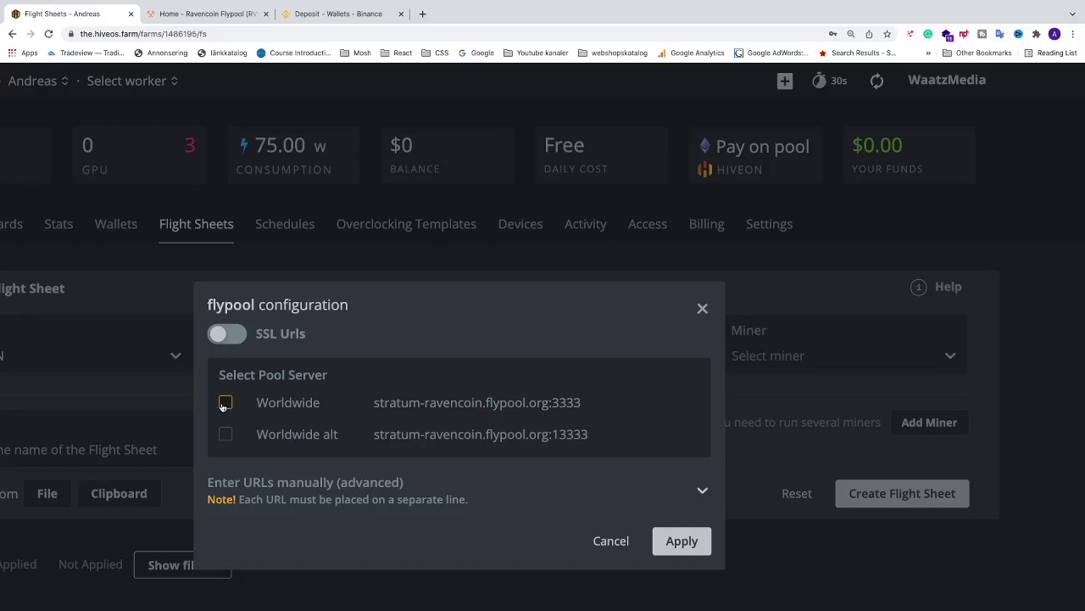
pyautogui.click(224, 404)
pyautogui.click(687, 543)
# - Set the new flight sheet's miner to T-Rex Miner
pyautogui.hscroll(2, 670, 462)
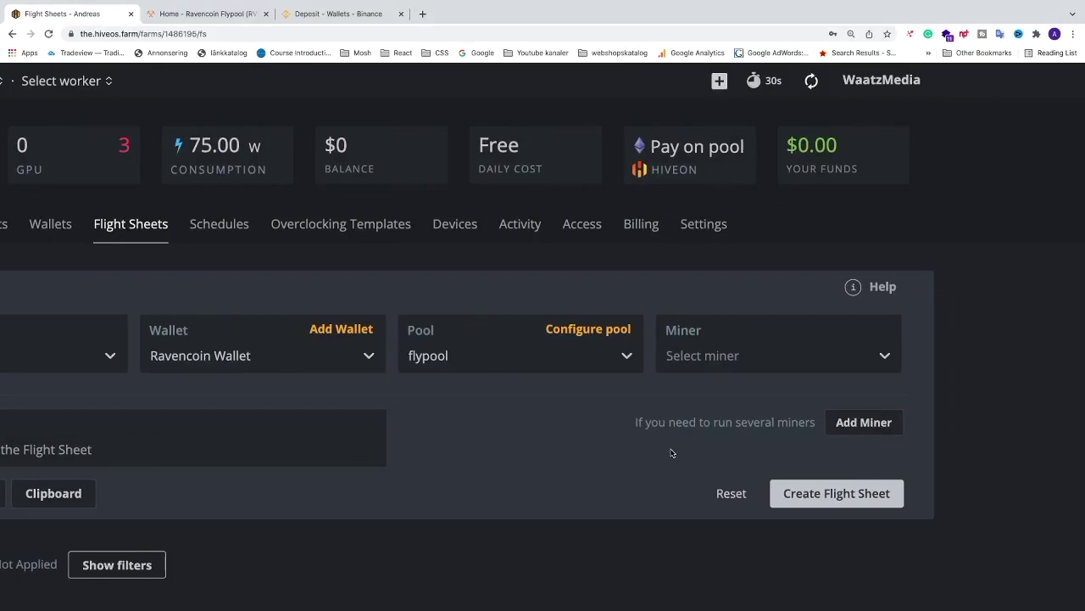
pyautogui.click(692, 360)
pyautogui.scroll(-2, 719, 450)
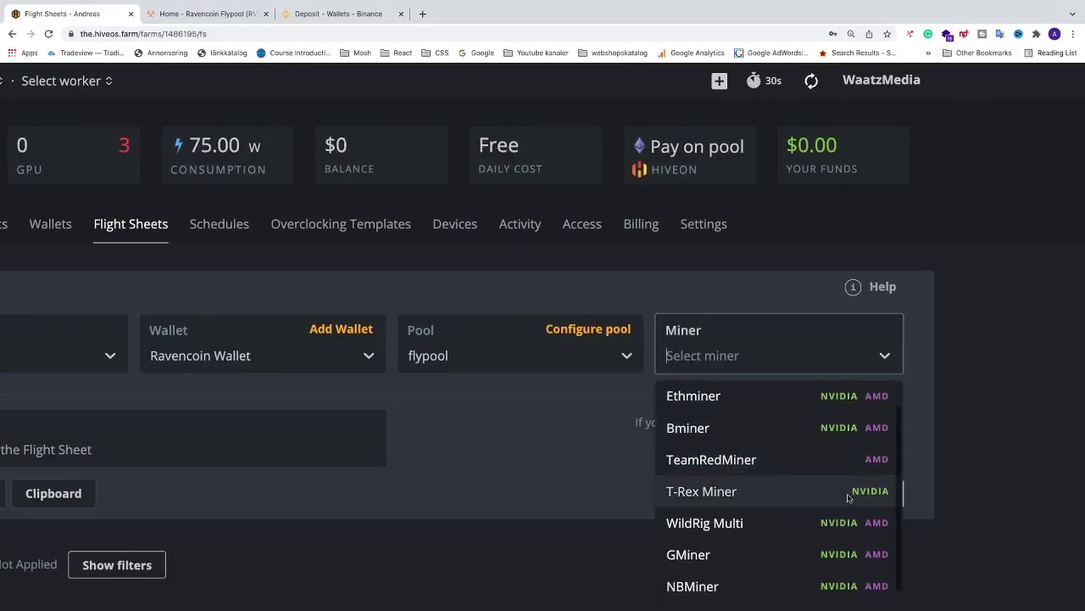
pyautogui.scroll(-1, 814, 458)
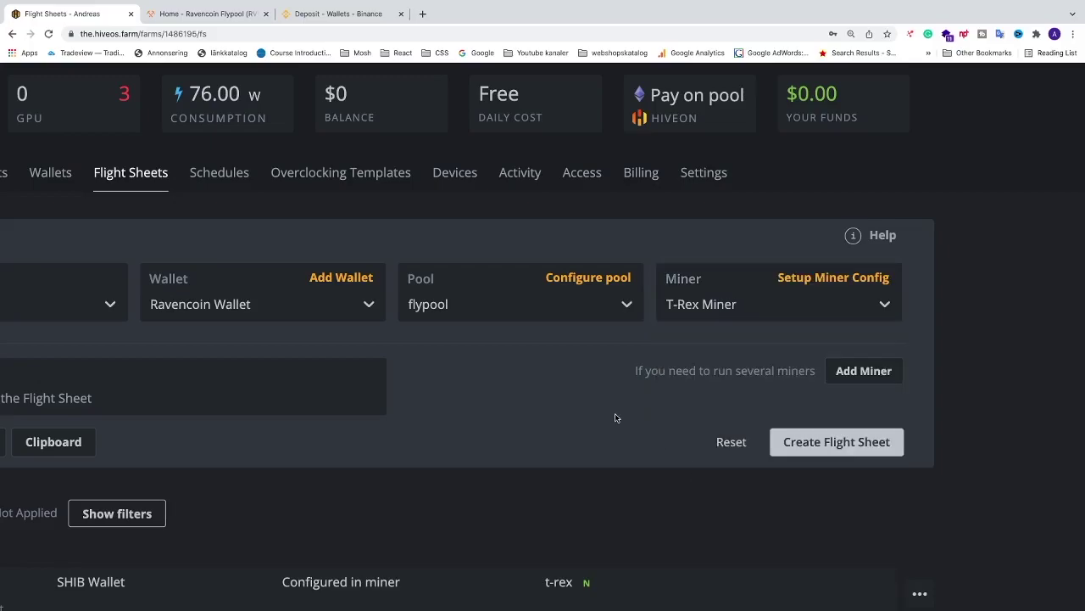
# - Name the flight sheet Ravencoin Trex miner and create it
pyautogui.hscroll(-5, 613, 419)
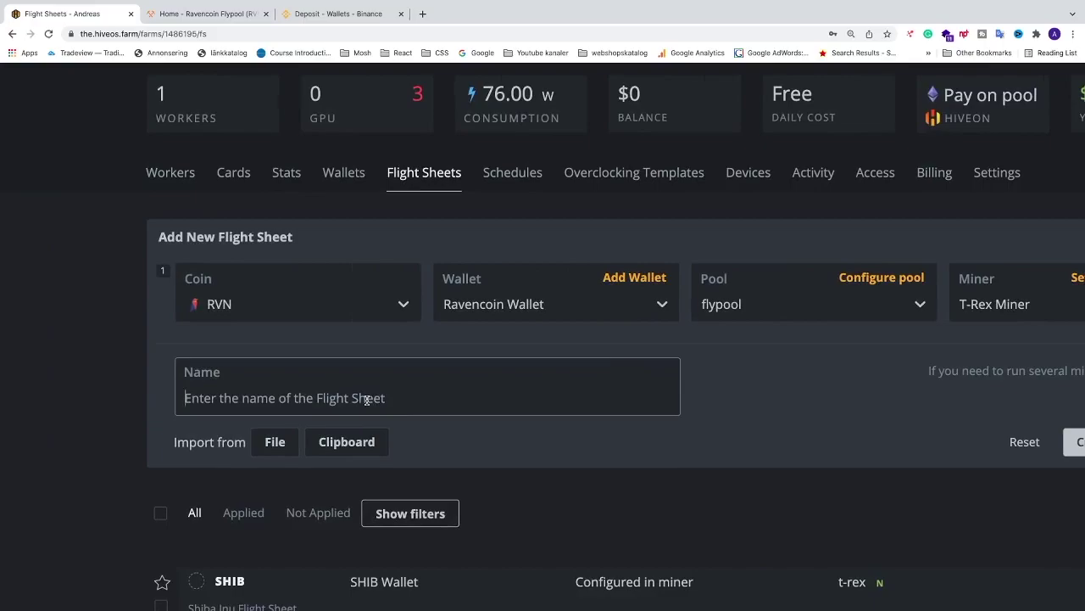
pyautogui.write('Raven')
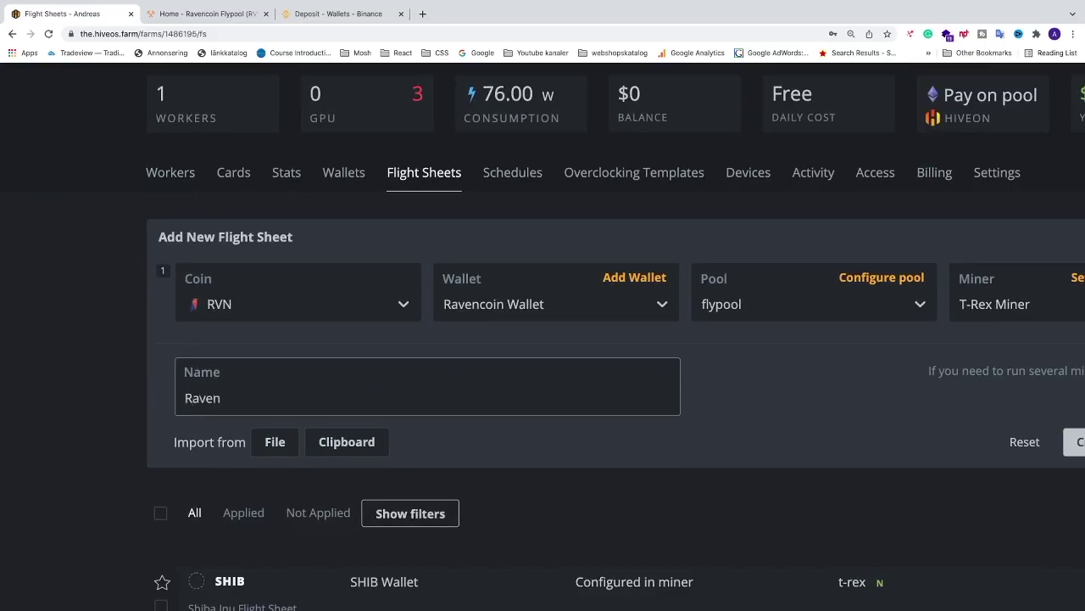
pyautogui.write('coin Trex miner')
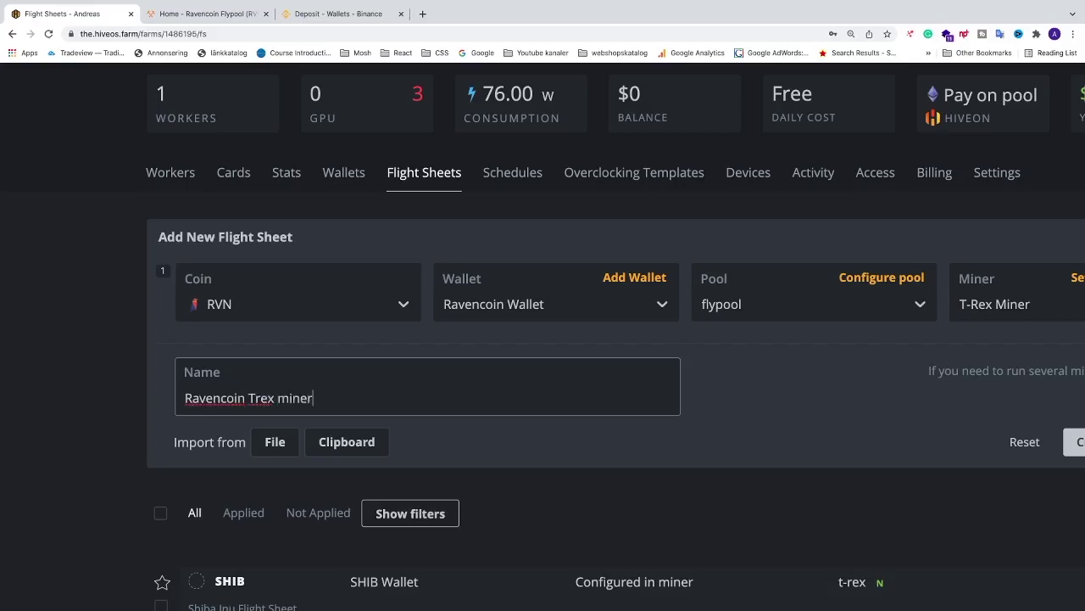
pyautogui.hscroll(5, 771, 390)
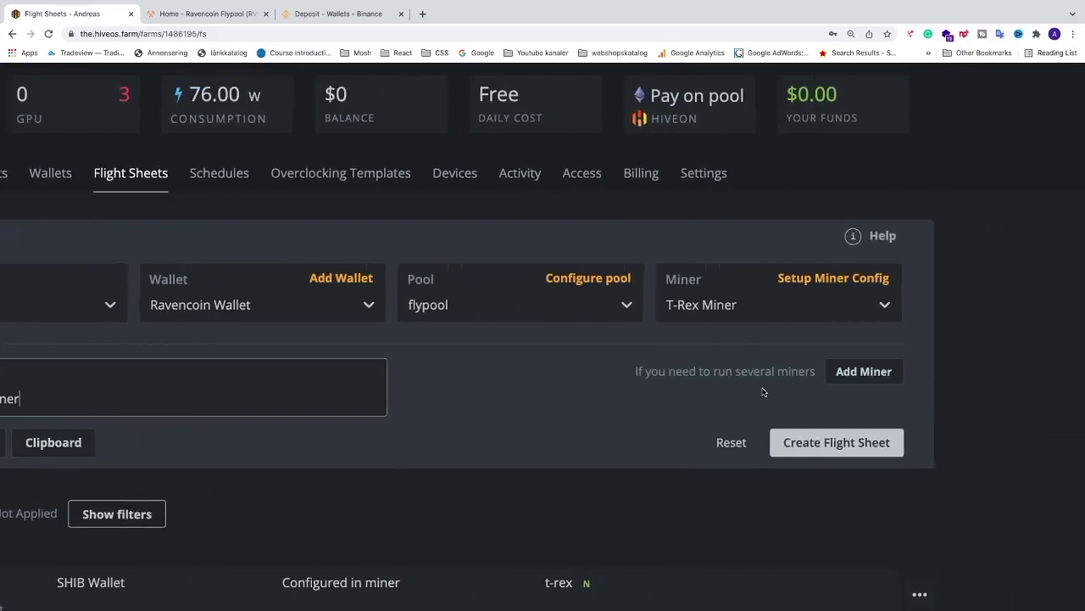
pyautogui.click(819, 442)
# - Open the Sun worker's flight sheet settings from the farm's workers list and apply the Ravencoin Trex miner flight sheet
pyautogui.scroll(-5, 817, 446)
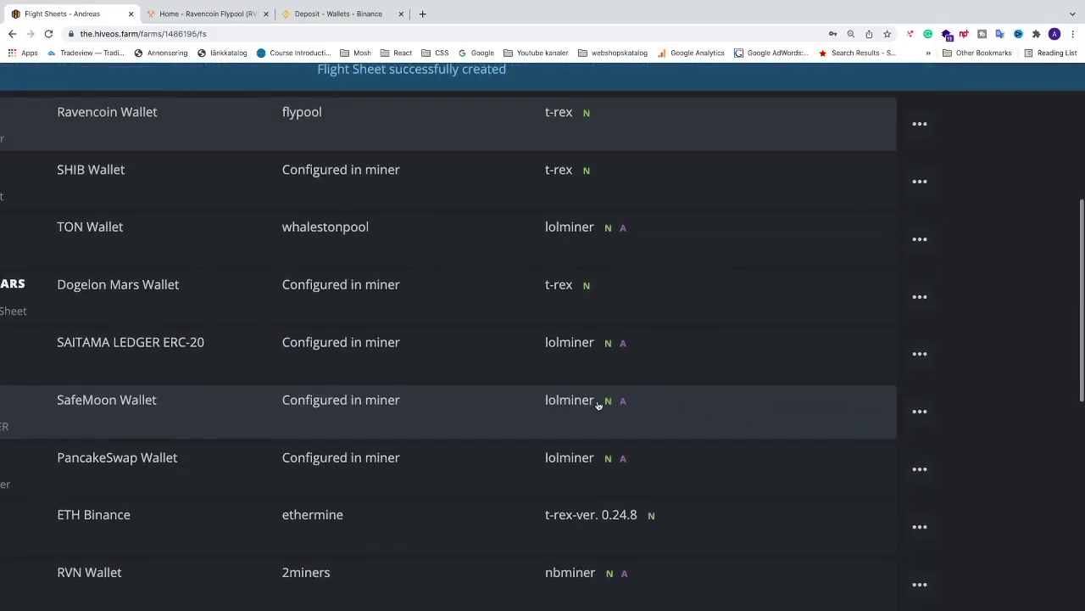
pyautogui.hscroll(-5, 598, 405)
pyautogui.scroll(3, 594, 400)
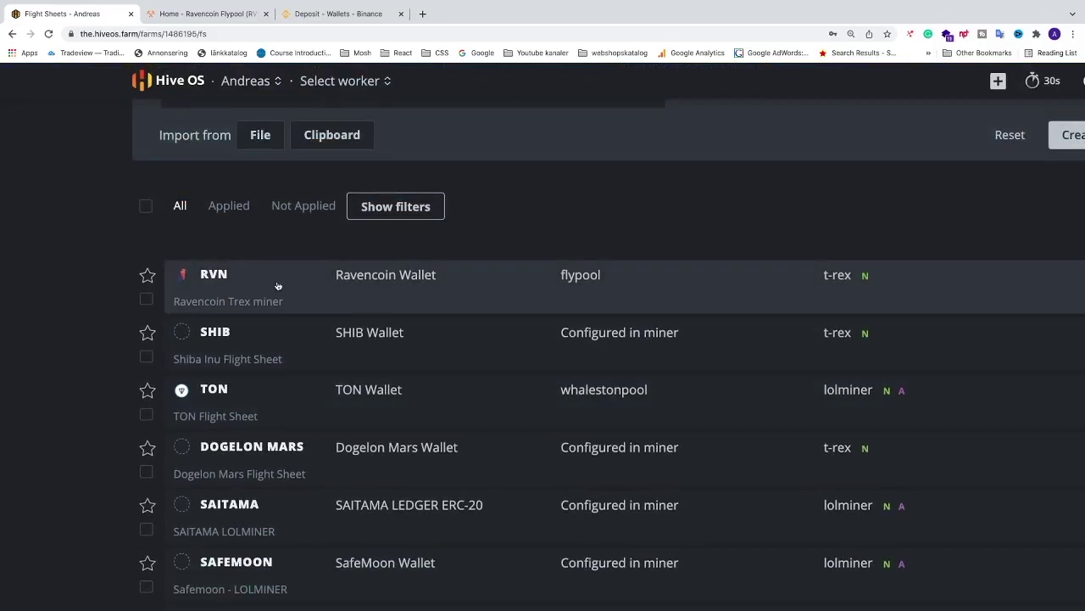
pyautogui.scroll(5, 278, 285)
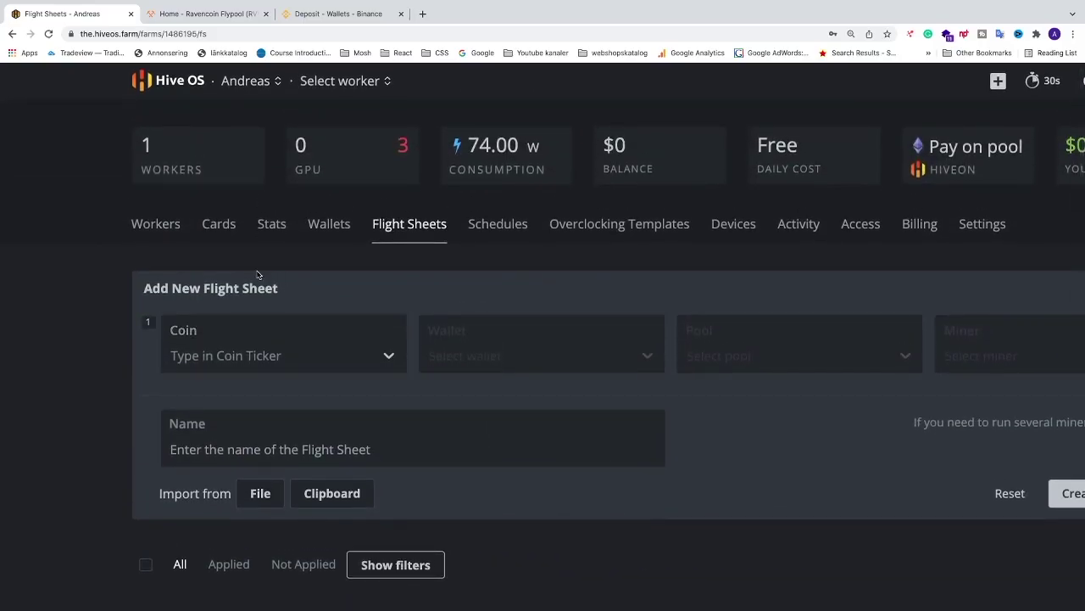
pyautogui.click(157, 227)
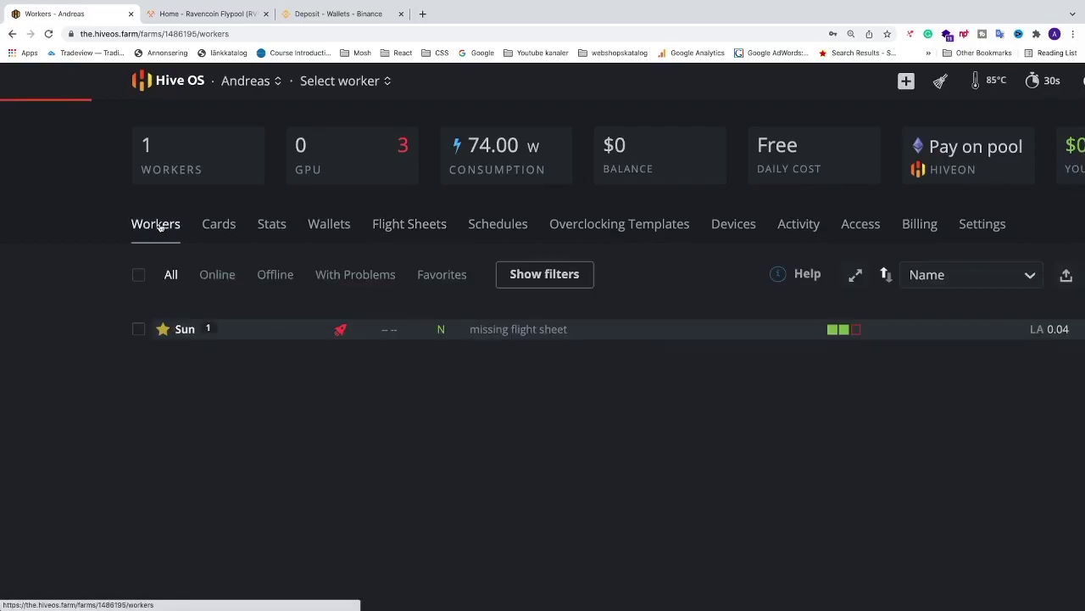
pyautogui.click(184, 330)
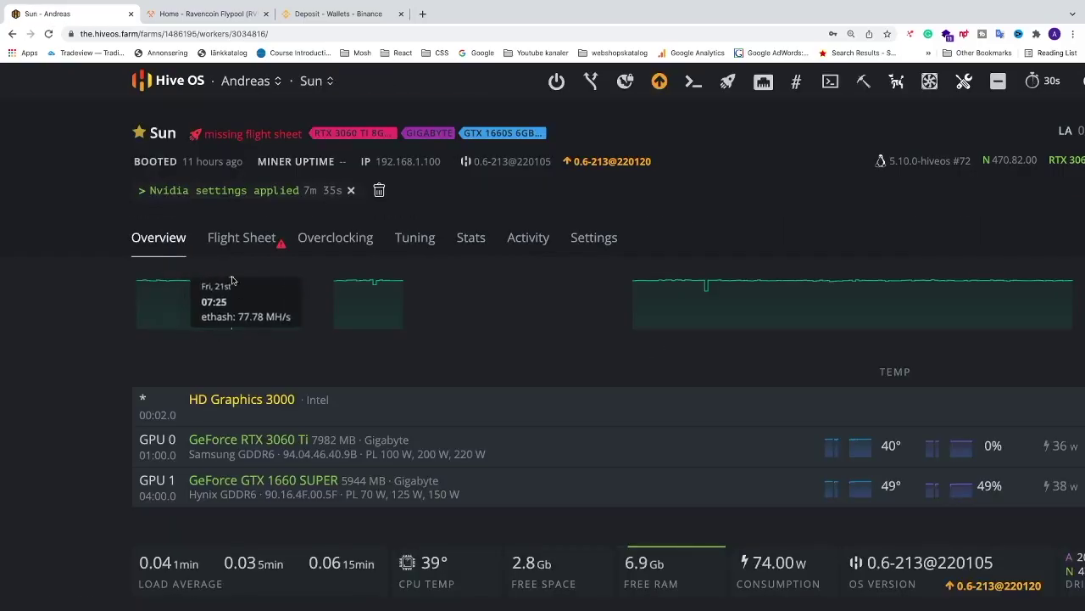
pyautogui.click(236, 241)
pyautogui.scroll(-2, 450, 305)
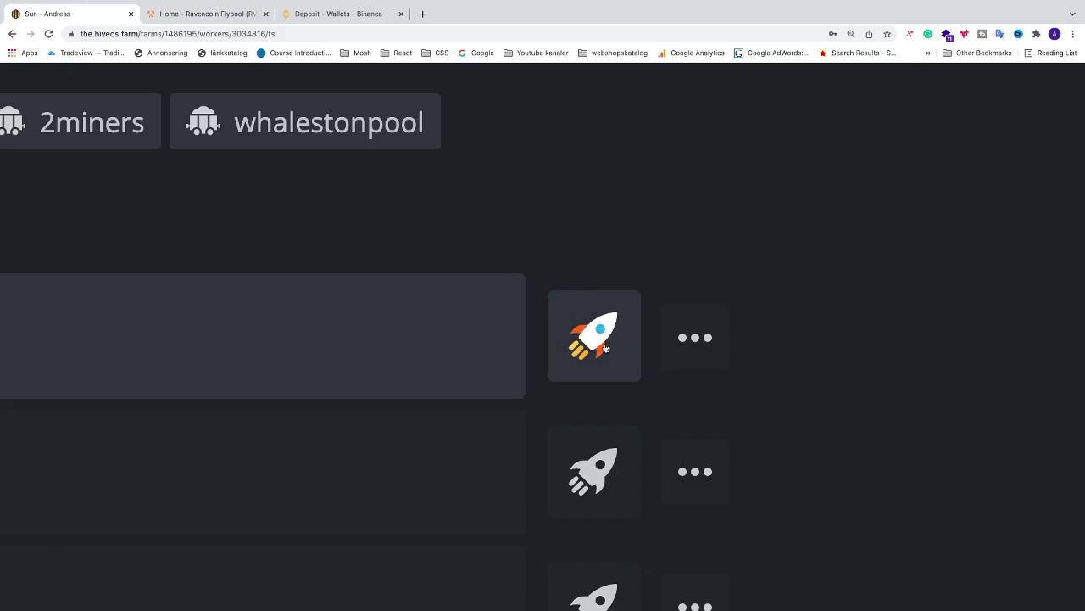
pyautogui.scroll(3, 383, 336)
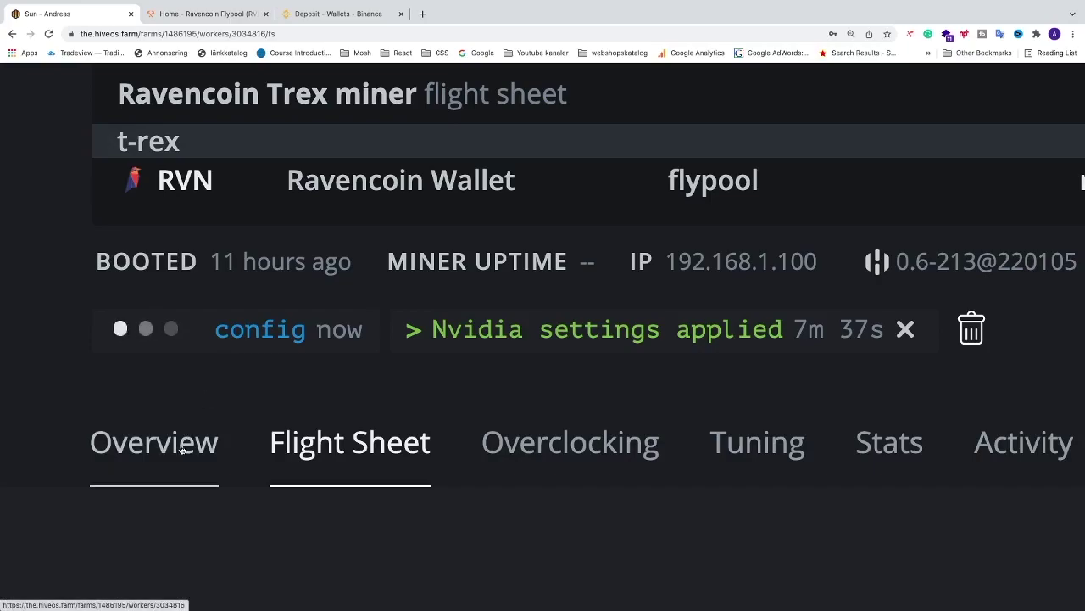
# - From the Sun worker's overview, set the GeForce RTX 3060 Ti's power limit to 130 W and apply it
pyautogui.click(181, 449)
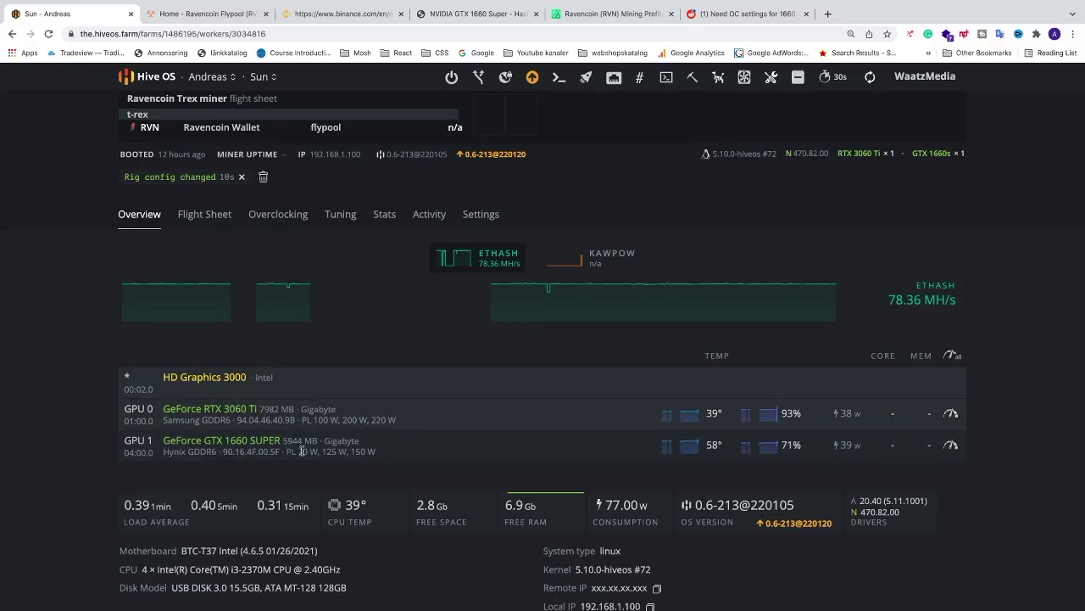
pyautogui.scroll(5, 296, 438)
pyautogui.hscroll(-1, 296, 428)
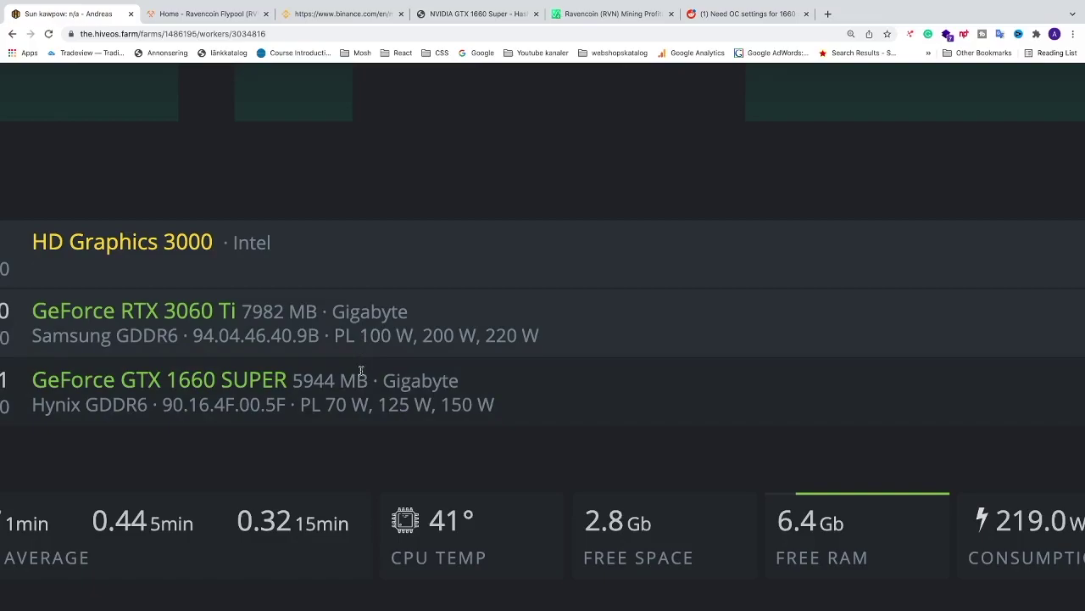
pyautogui.hscroll(10, 431, 366)
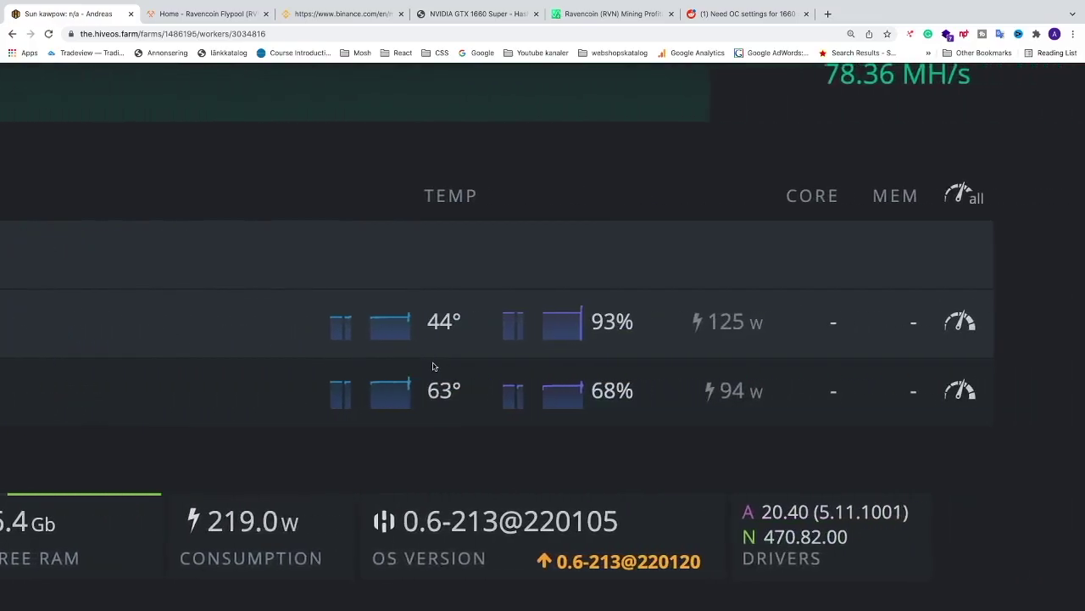
pyautogui.hscroll(3, 432, 366)
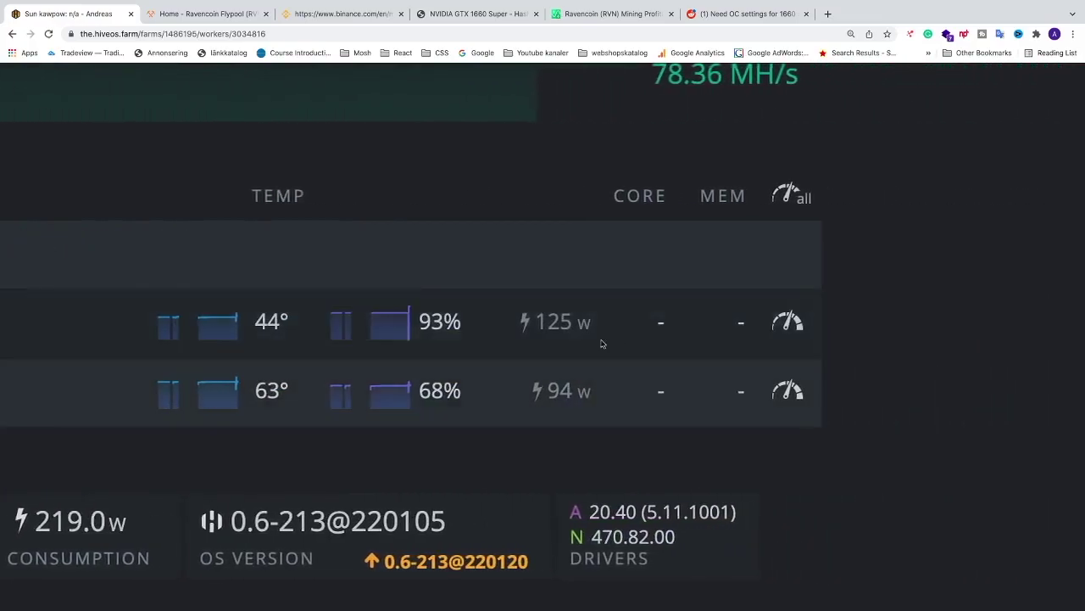
pyautogui.click(792, 323)
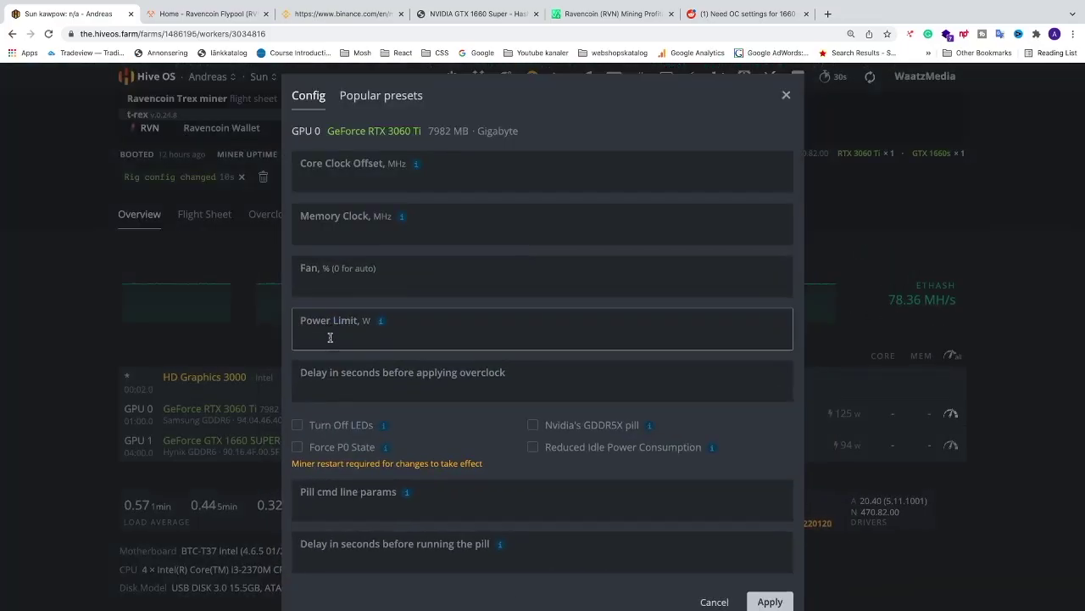
pyautogui.write('130')
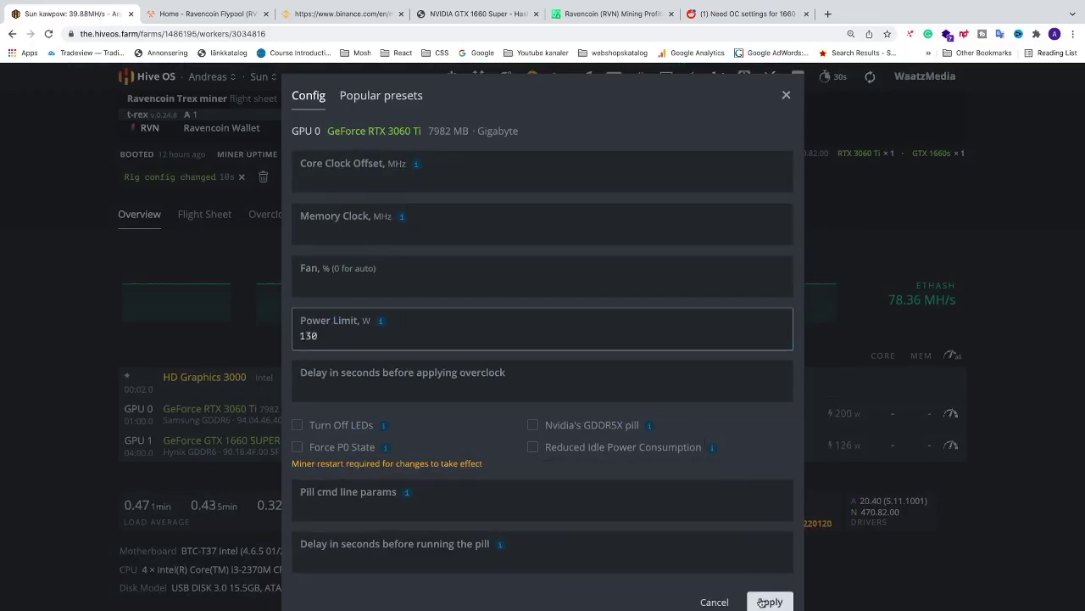
pyautogui.click(767, 602)
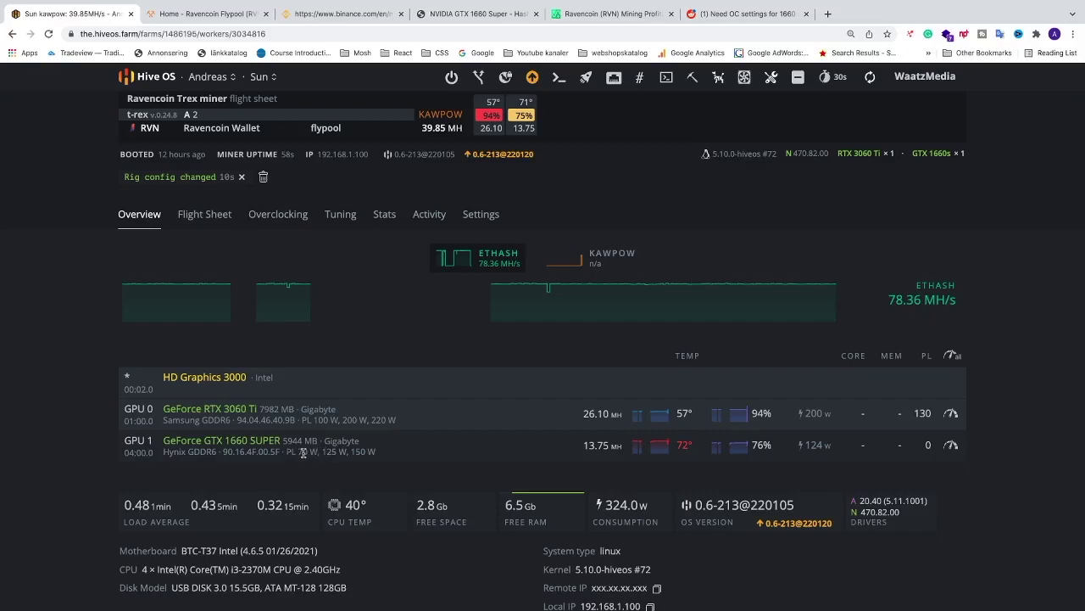
# - Set the GeForce GTX 1660 SUPER's power limit to 90 W and apply it
pyautogui.scroll(5, 303, 452)
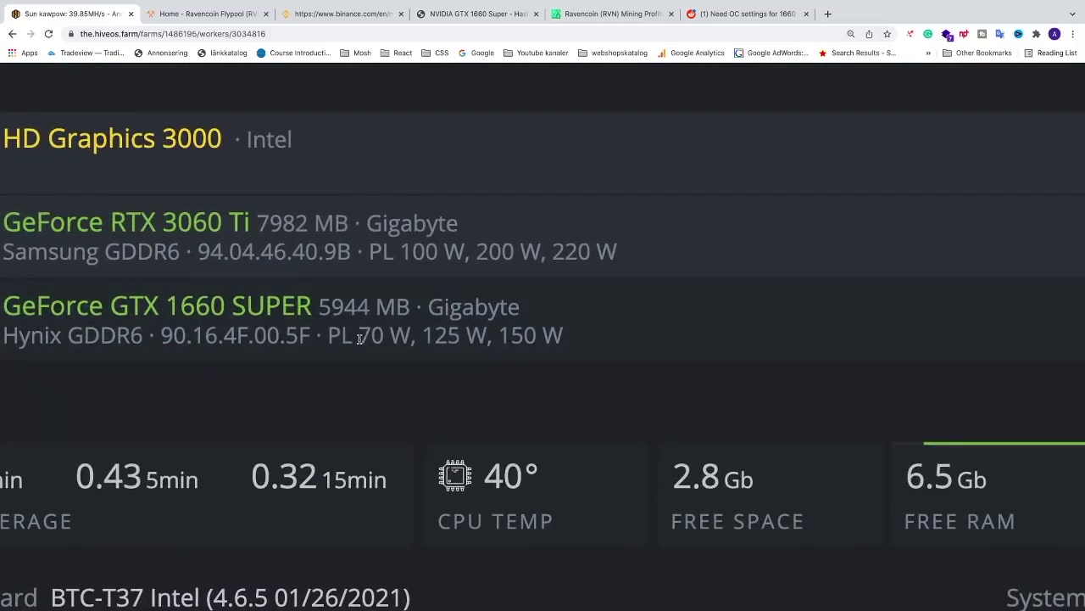
pyautogui.scroll(-5, 359, 340)
pyautogui.click(950, 345)
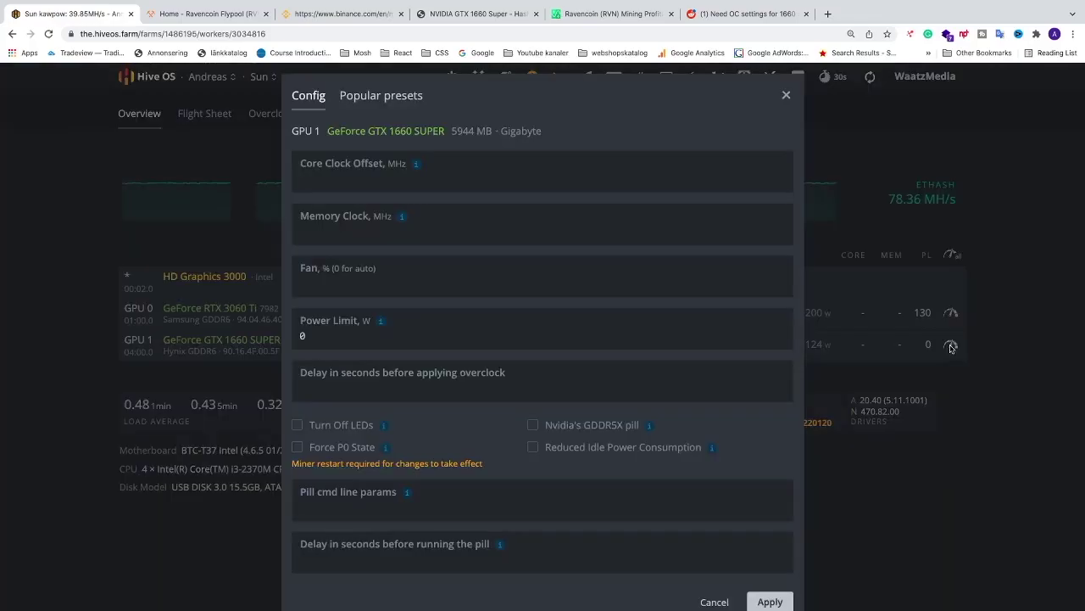
pyautogui.moveTo(339, 337); pyautogui.dragTo(293, 334)
pyautogui.write('90')
pyautogui.scroll(-1, 674, 509)
pyautogui.click(764, 560)
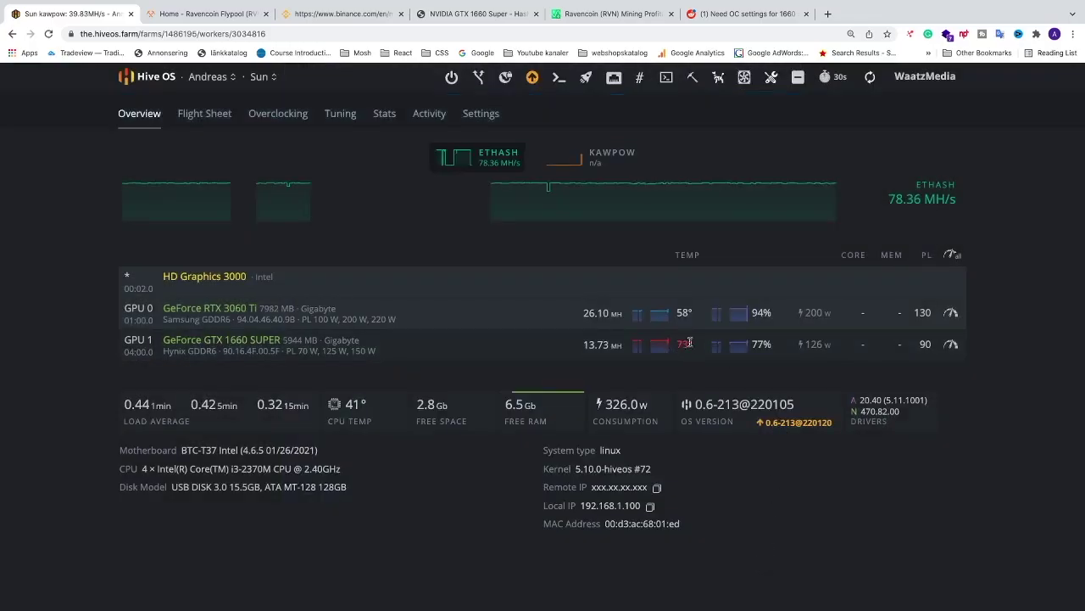
# - Set the GeForce GTX 1660 SUPER's fan speed to 100% and apply it
pyautogui.scroll(3, 684, 346)
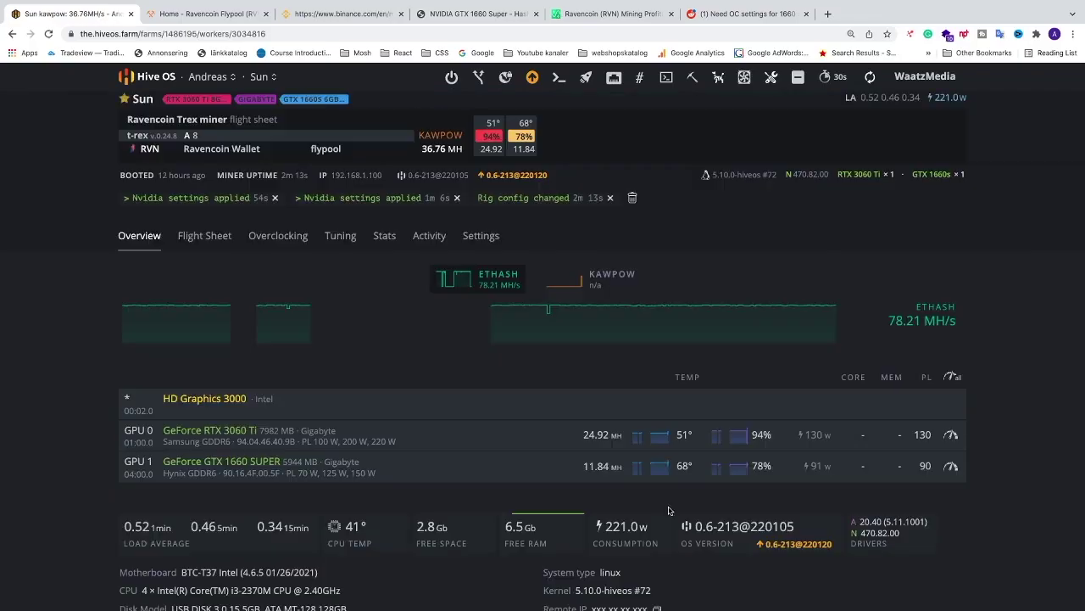
pyautogui.scroll(10, 681, 459)
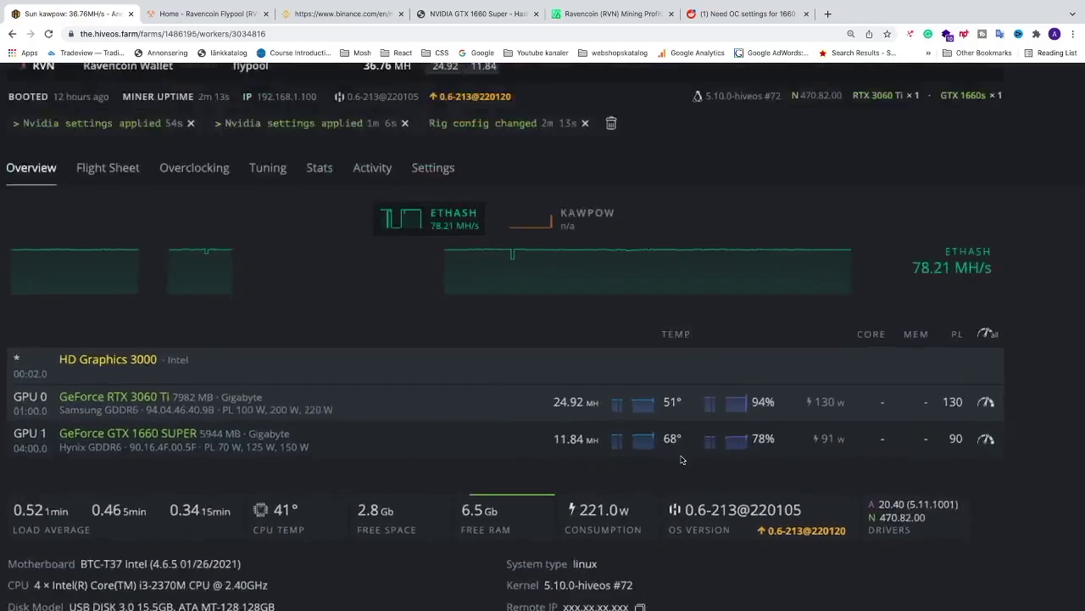
pyautogui.scroll(-10, 544, 340)
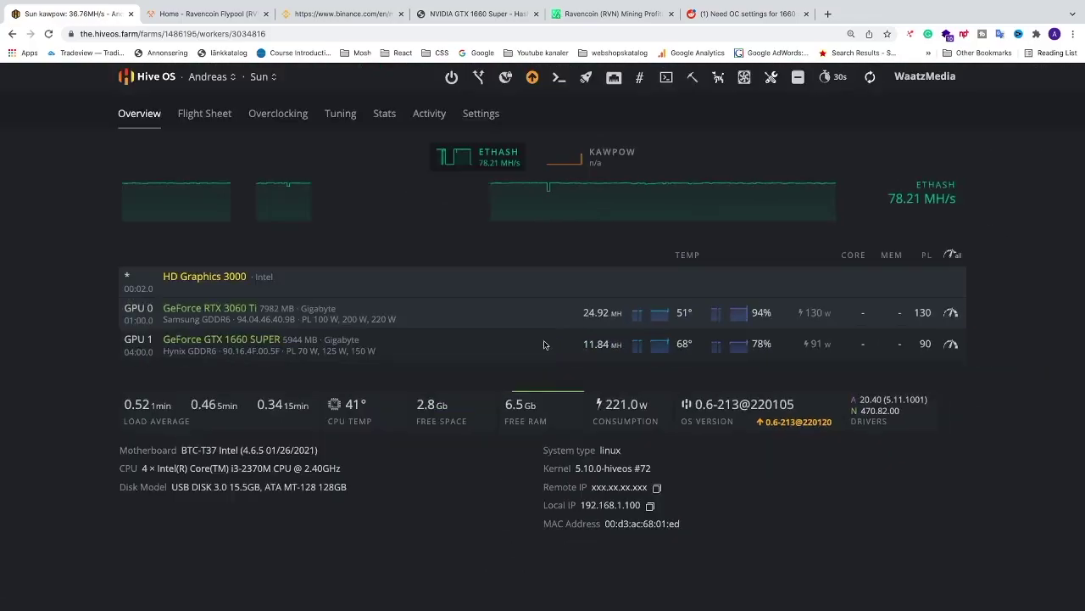
pyautogui.click(930, 342)
pyautogui.click(313, 278)
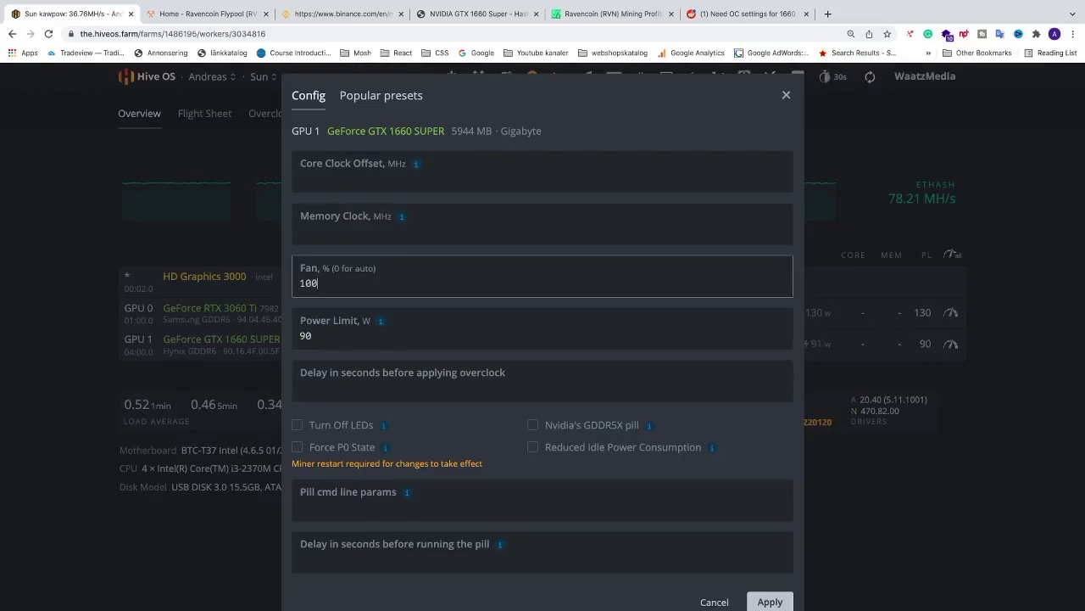
pyautogui.scroll(-1, 683, 500)
pyautogui.click(765, 562)
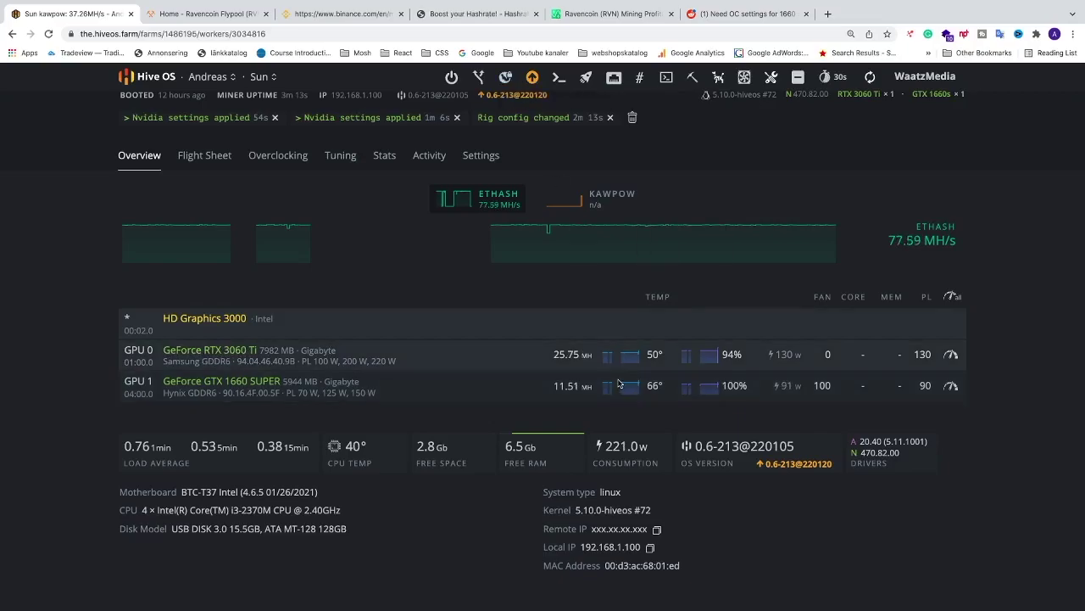
# - On hashrate.no, open the NVIDIA RTX 3060 Ti LHR page from the LHR list and compare its Medium and High Ravencoin overclock settings
pyautogui.click(462, 14)
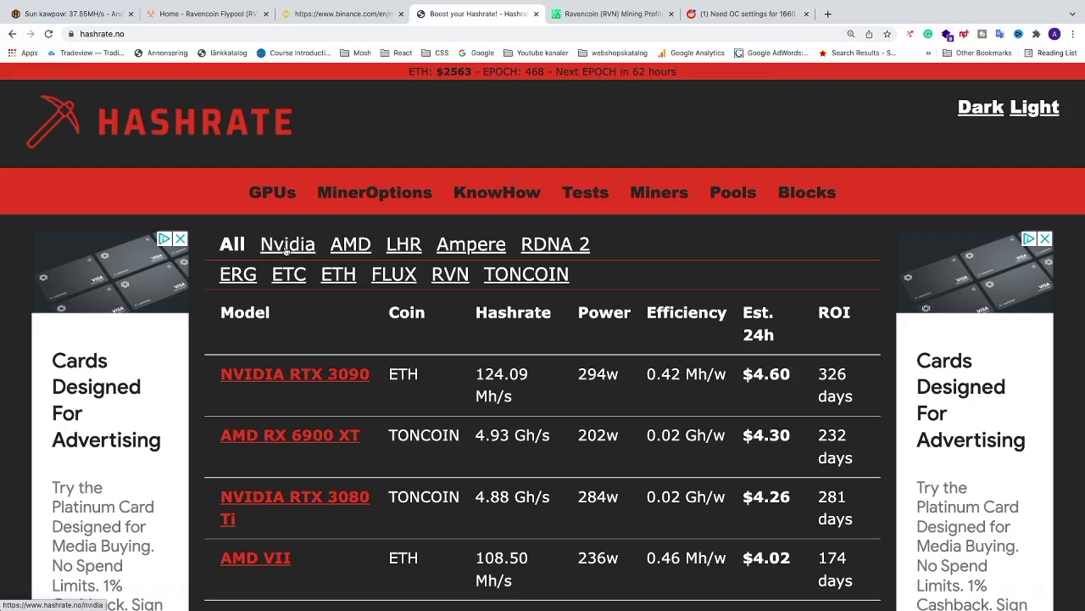
pyautogui.click(401, 246)
pyautogui.scroll(-3, 311, 386)
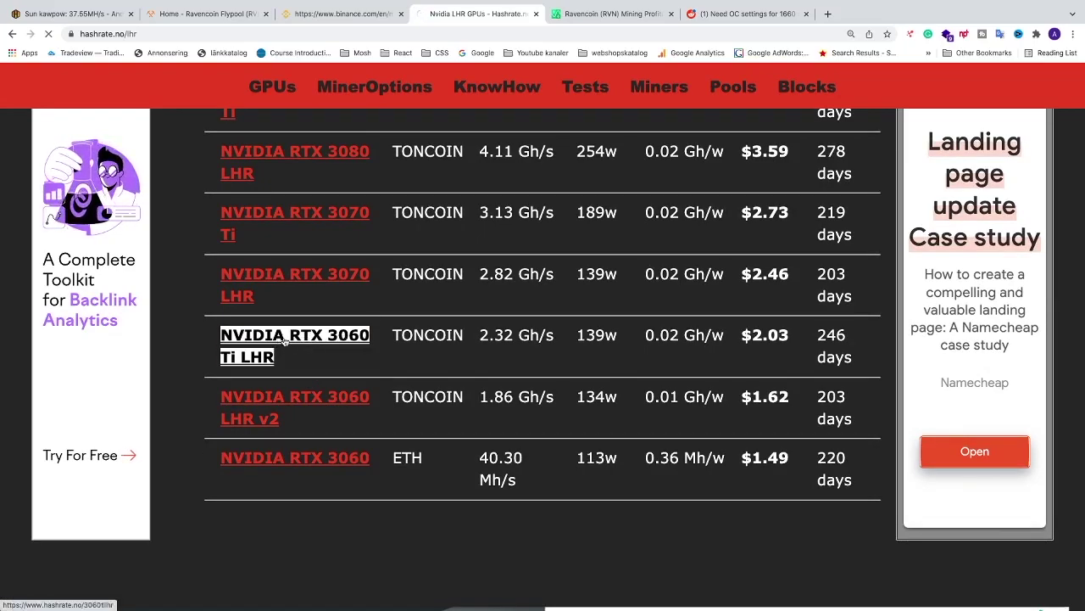
pyautogui.click(285, 342)
pyautogui.scroll(-5, 237, 411)
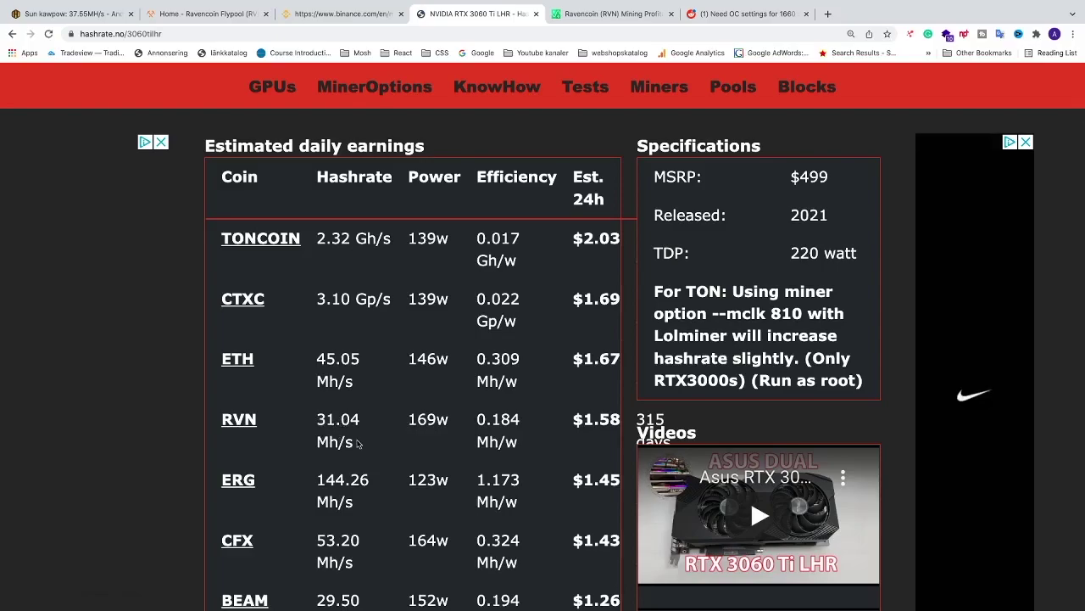
pyautogui.click(242, 422)
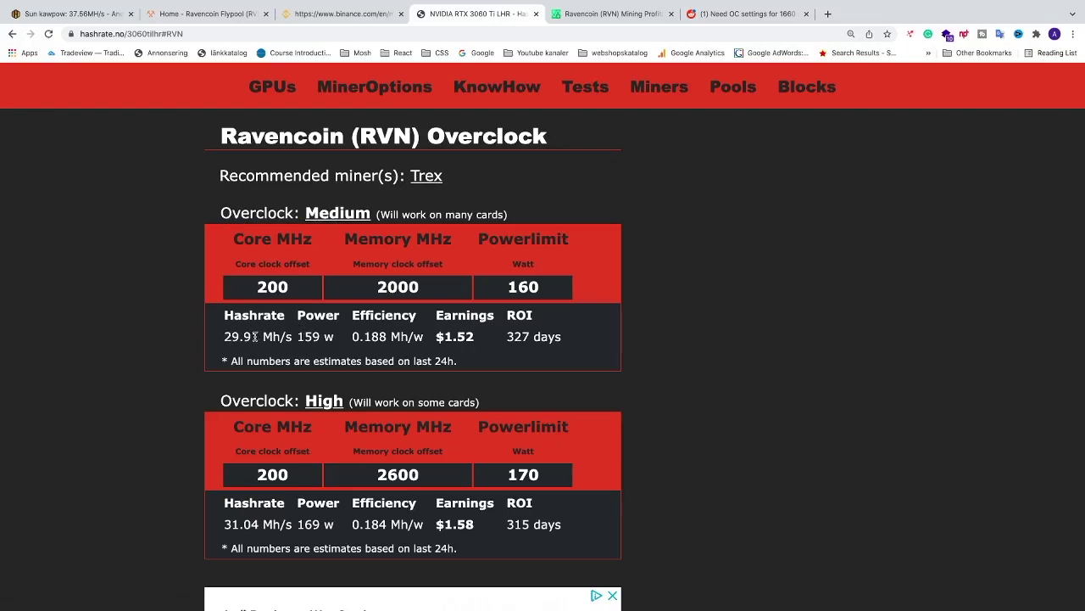
pyautogui.scroll(-3, 252, 335)
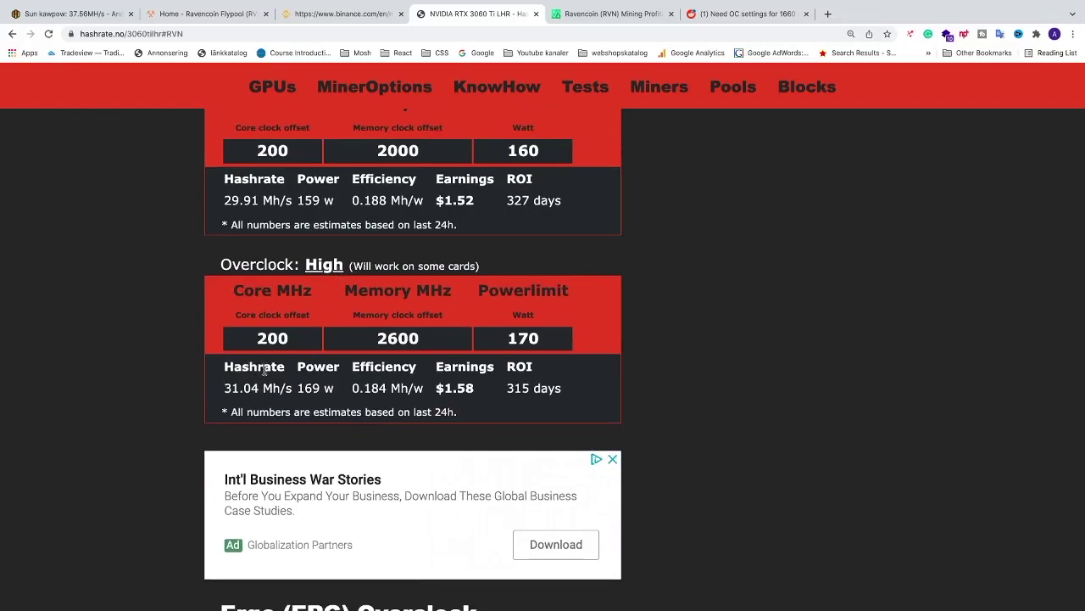
pyautogui.scroll(1, 235, 390)
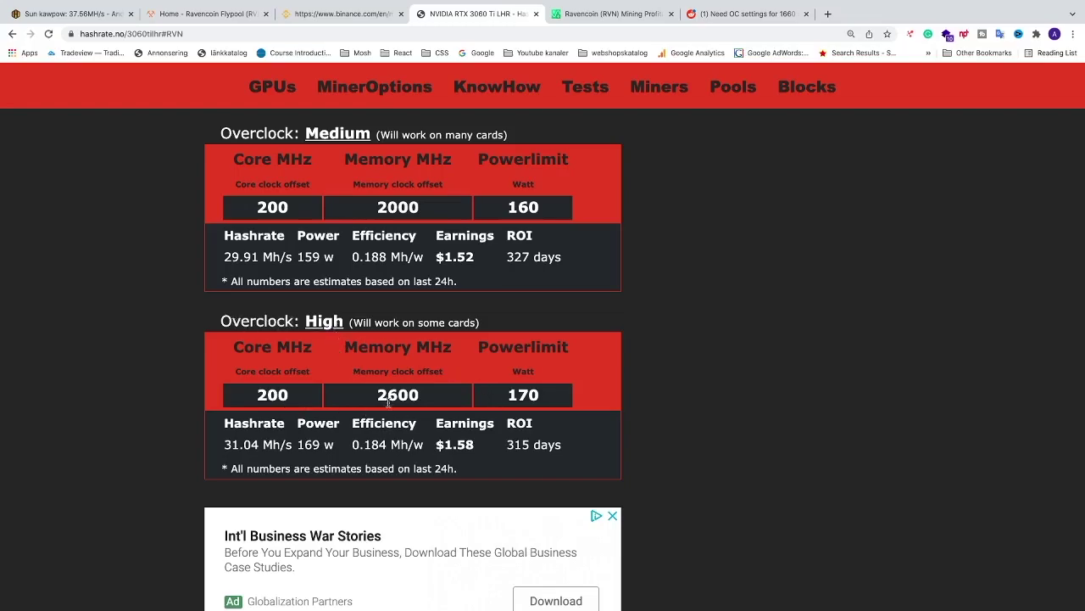
pyautogui.scroll(2, 388, 403)
pyautogui.scroll(1, 388, 409)
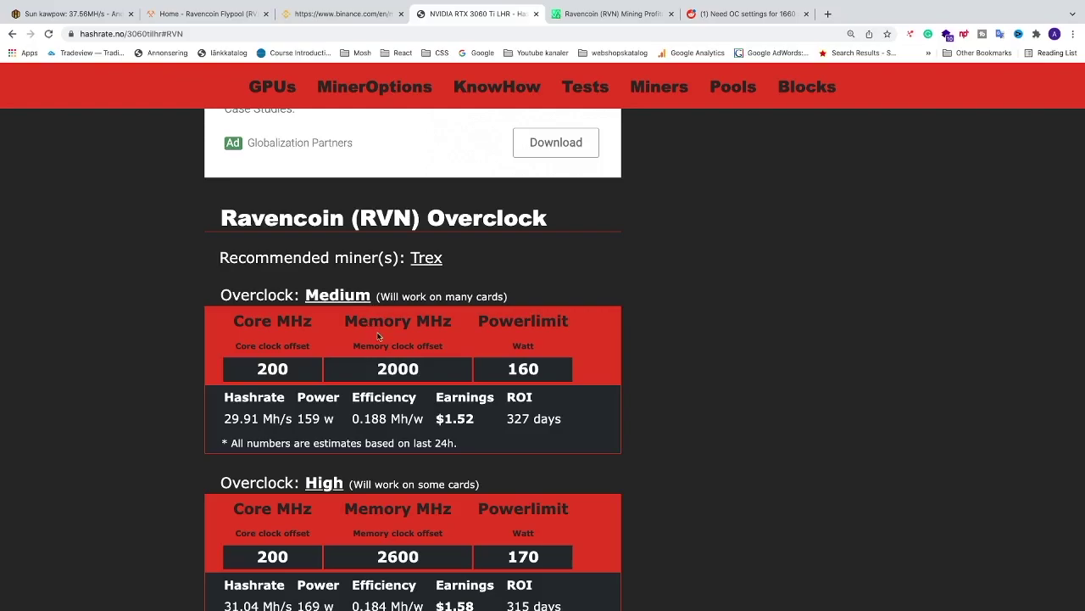
pyautogui.scroll(-2, 373, 332)
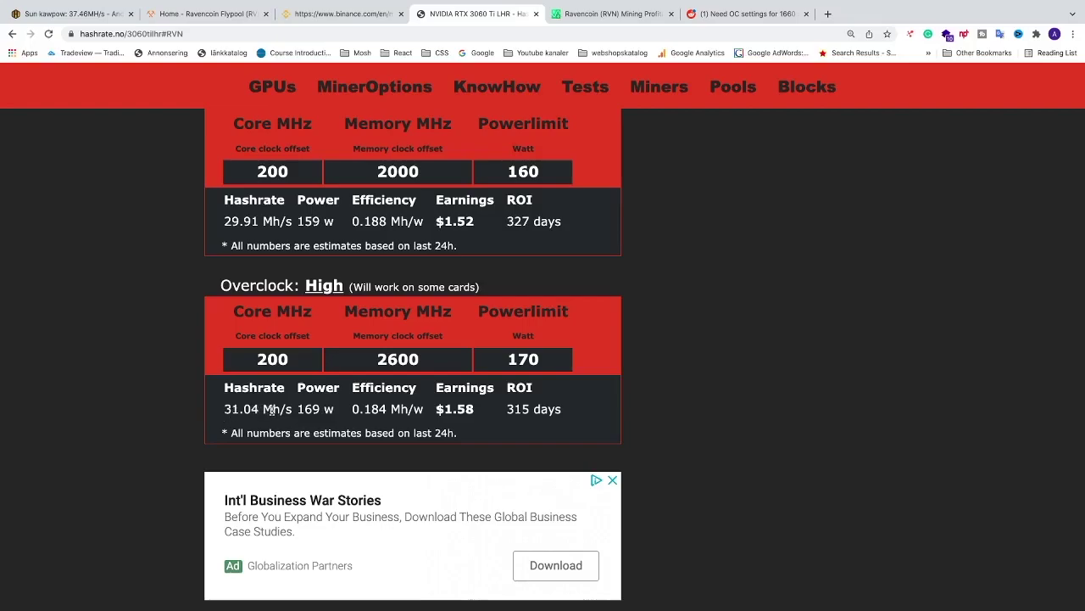
# - Back in Hive OS, set the GeForce RTX 3060 Ti's core clock offset to 200 MHz and memory clock to 2600 MHz
pyautogui.click(78, 16)
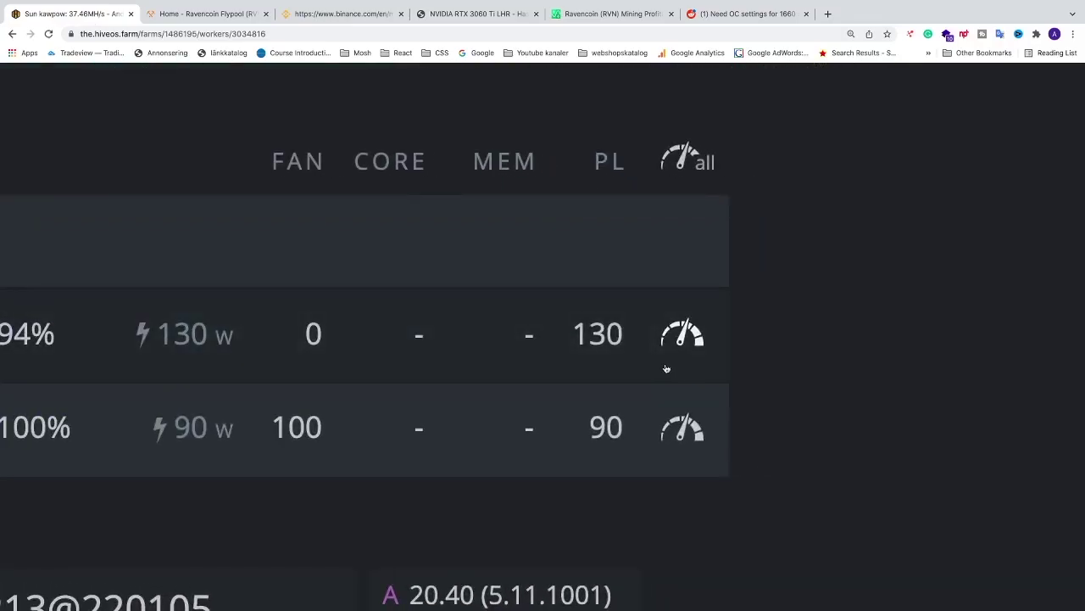
pyautogui.click(681, 344)
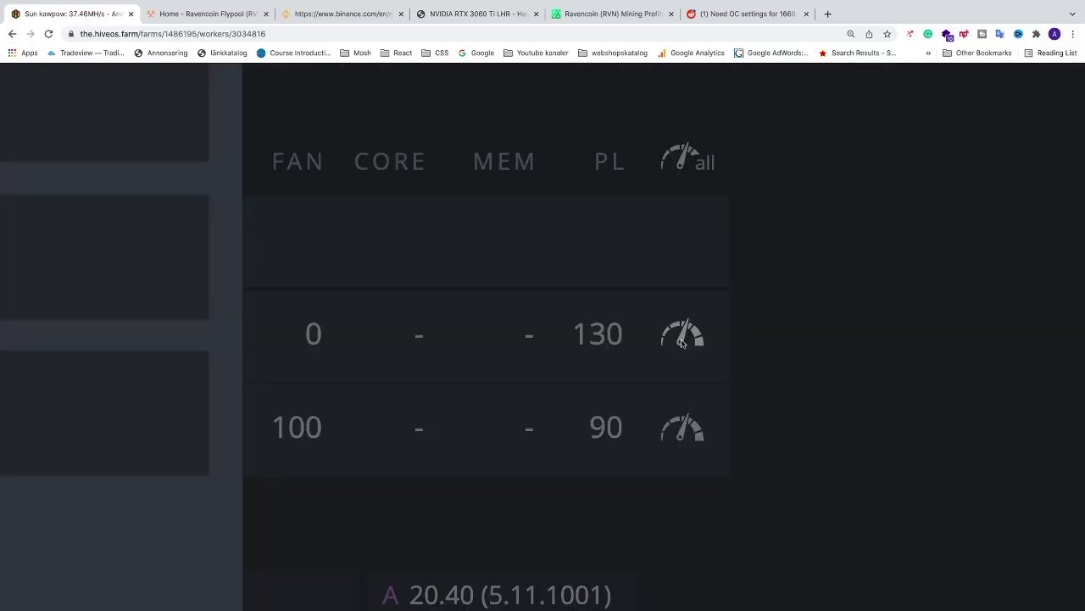
pyautogui.click(325, 182)
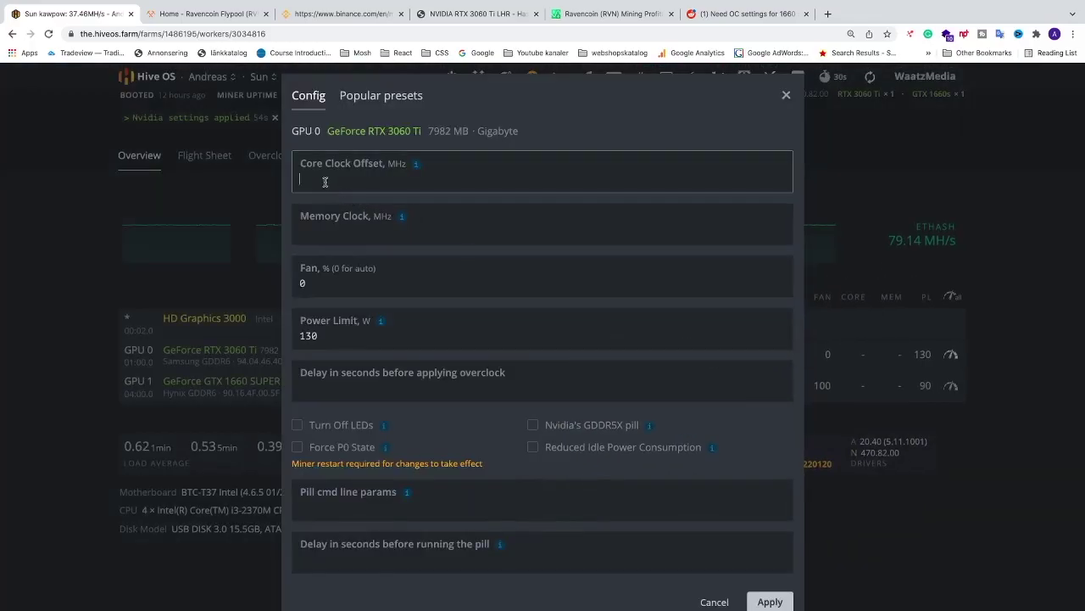
pyautogui.write('200')
pyautogui.click(316, 219)
pyautogui.write('2600')
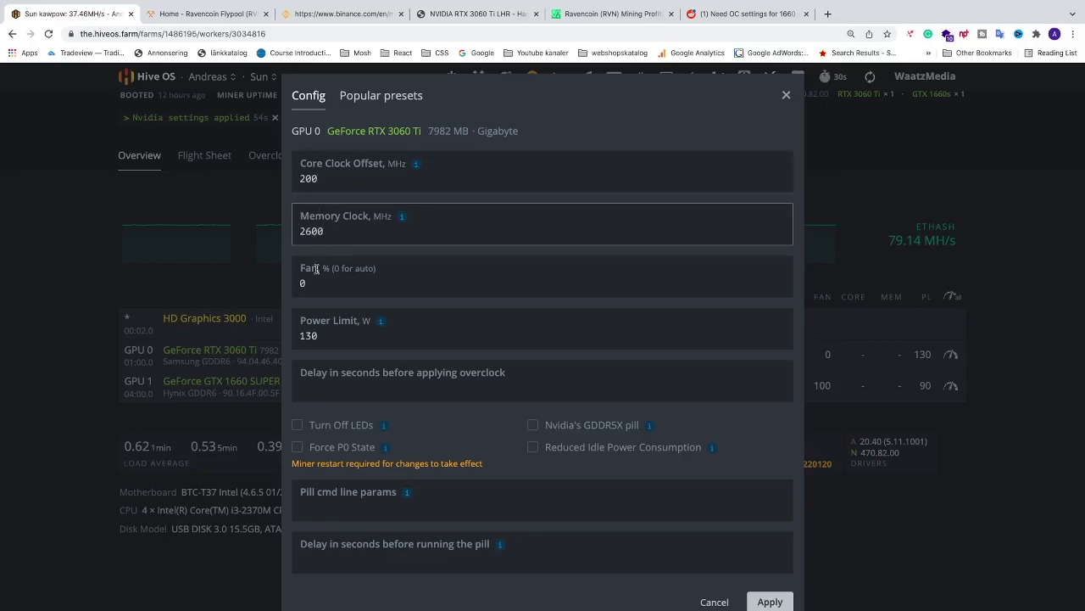
# - Set the GeForce RTX 3060 Ti's fan speed to 100% and power limit to 170 W, and apply the overclock
pyautogui.click(316, 268)
pyautogui.moveTo(314, 284); pyautogui.dragTo(289, 286)
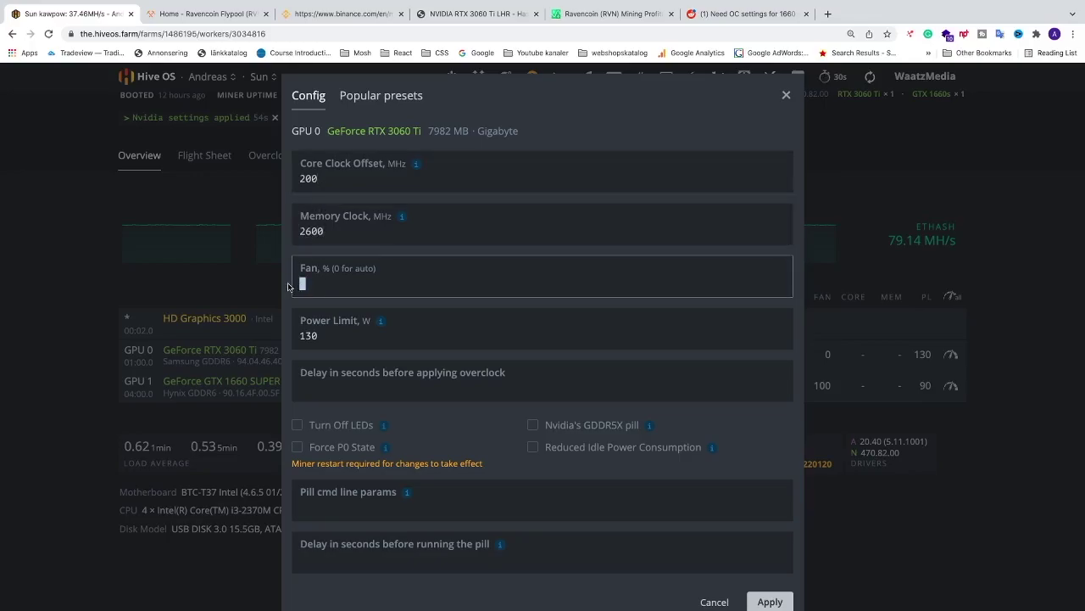
pyautogui.write('10')
pyautogui.moveTo(326, 283); pyautogui.dragTo(303, 284)
pyautogui.press('BackSpace')
pyautogui.press('BackSpace')
pyautogui.write('80')
pyautogui.moveTo(325, 336); pyautogui.dragTo(300, 336)
pyautogui.write('100')
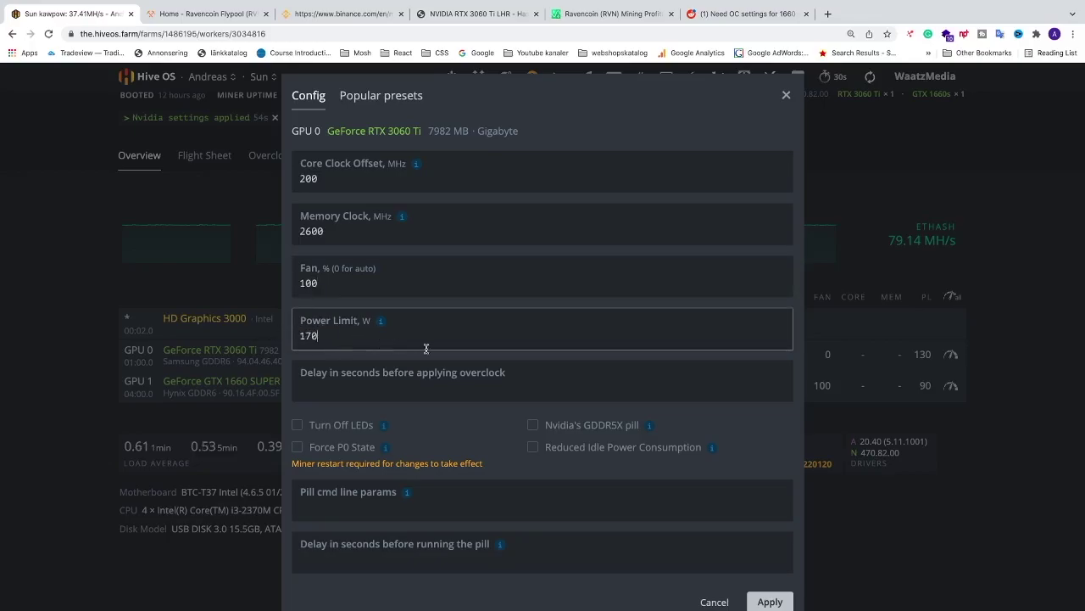
pyautogui.scroll(-1, 487, 365)
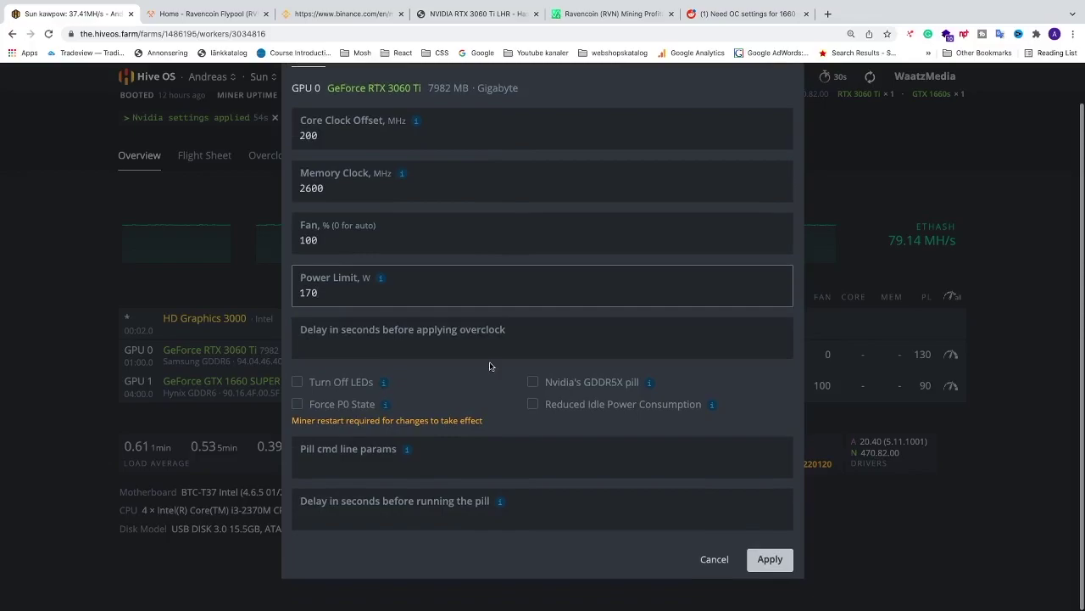
pyautogui.click(770, 560)
# - Check the auto-refresh timer and examine both GPUs' hashrate, temperature and power draw on the Sun worker's overview
pyautogui.scroll(2, 678, 407)
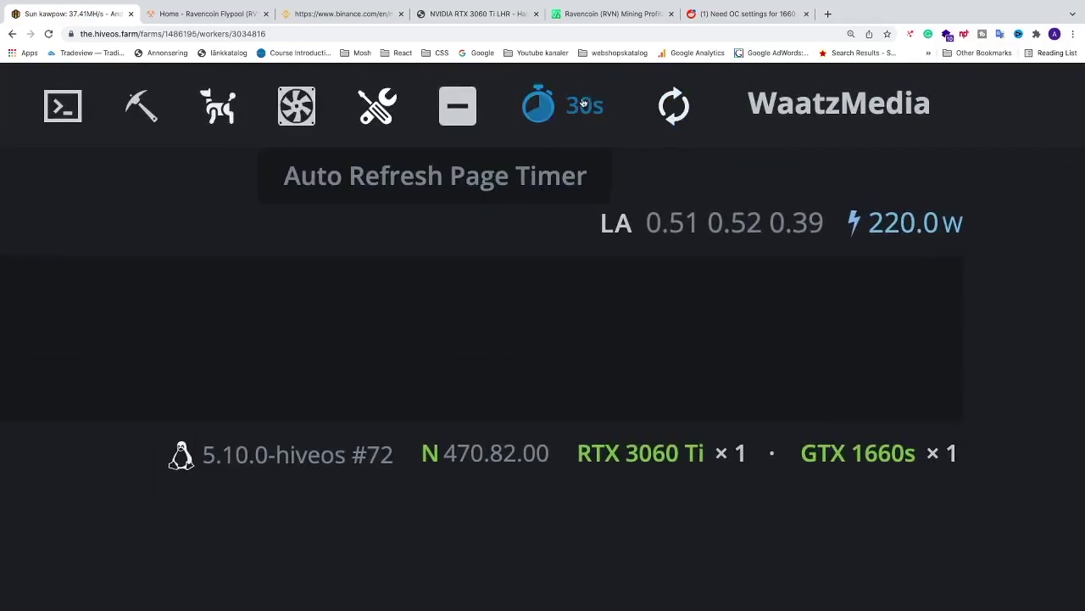
pyautogui.click(839, 76)
pyautogui.click(635, 297)
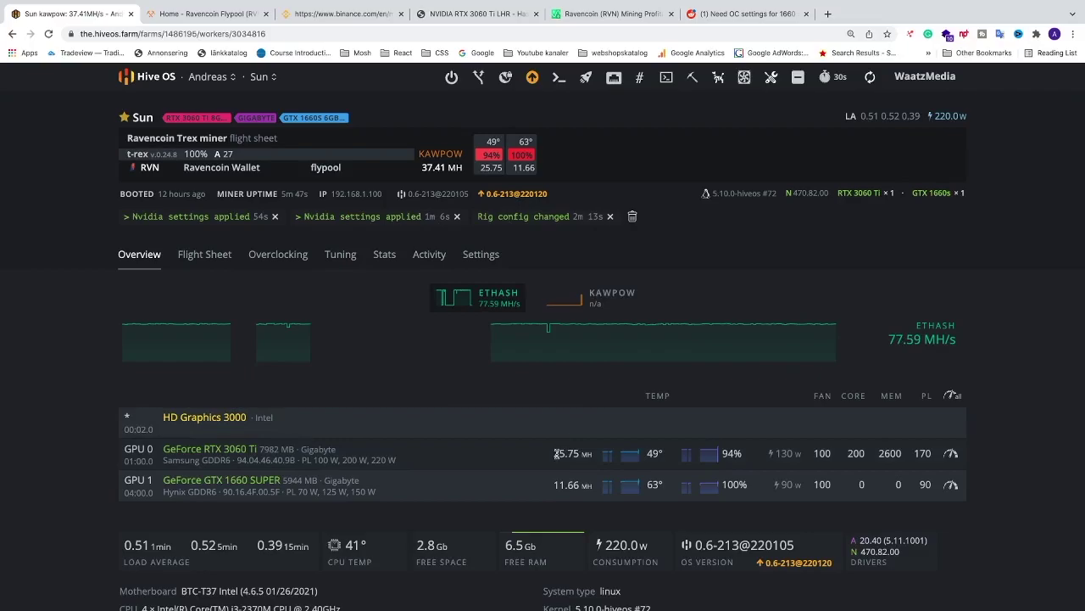
pyautogui.scroll(-3, 576, 453)
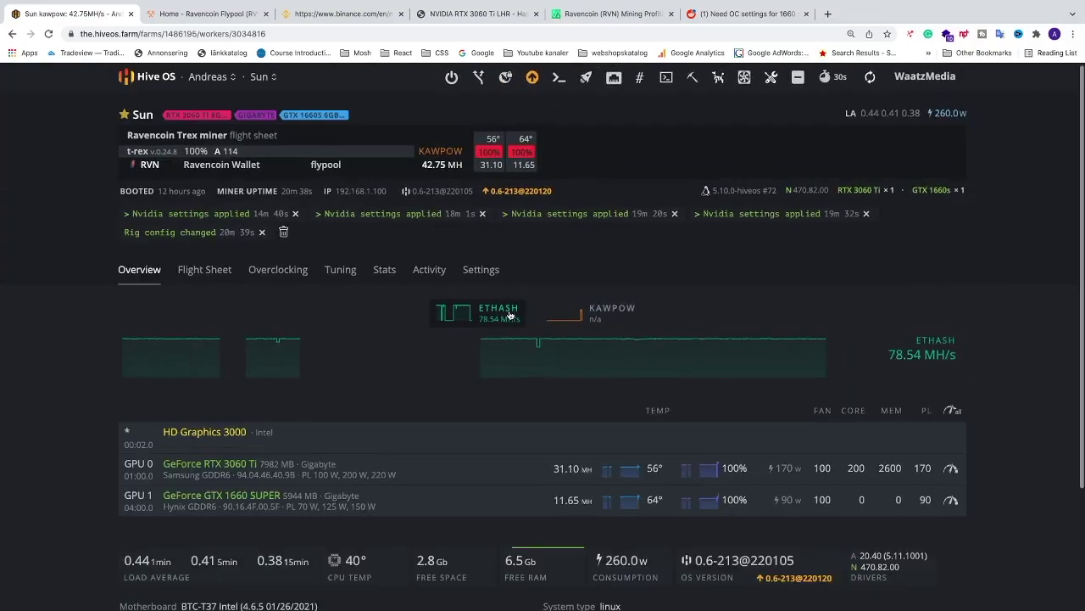
pyautogui.scroll(-1, 558, 444)
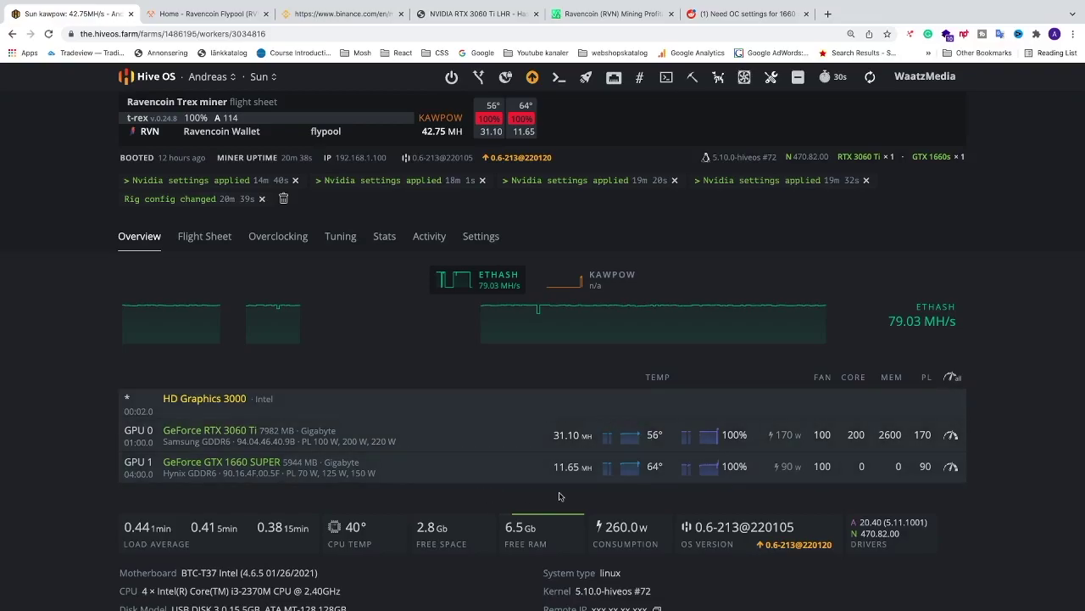
pyautogui.scroll(1, 502, 438)
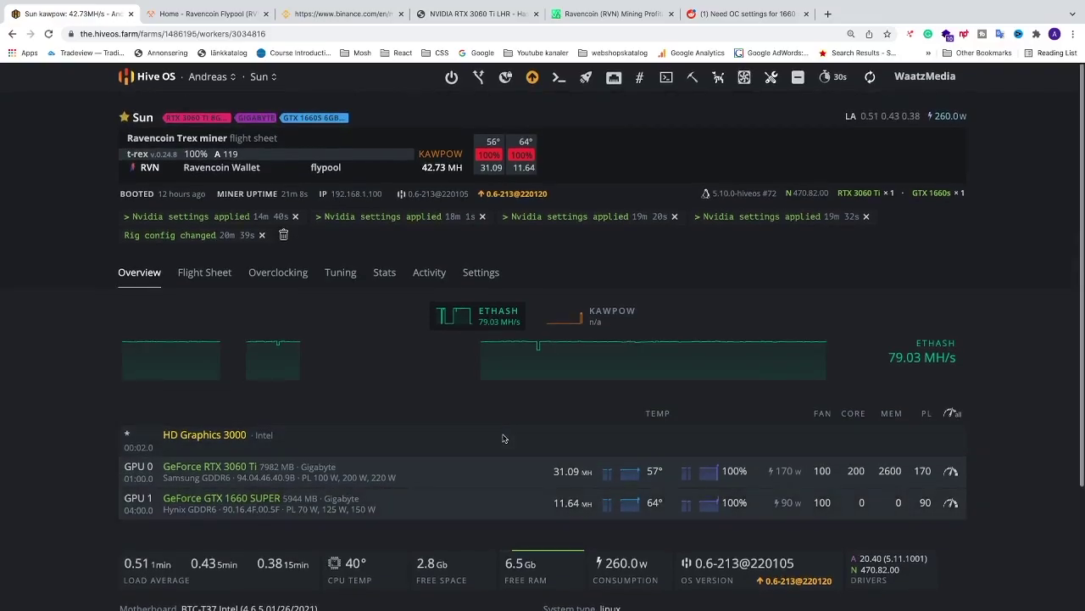
# - Copy the RVN deposit address from Binance and look up its miner dashboard on Ravencoin Flypool
pyautogui.click(203, 14)
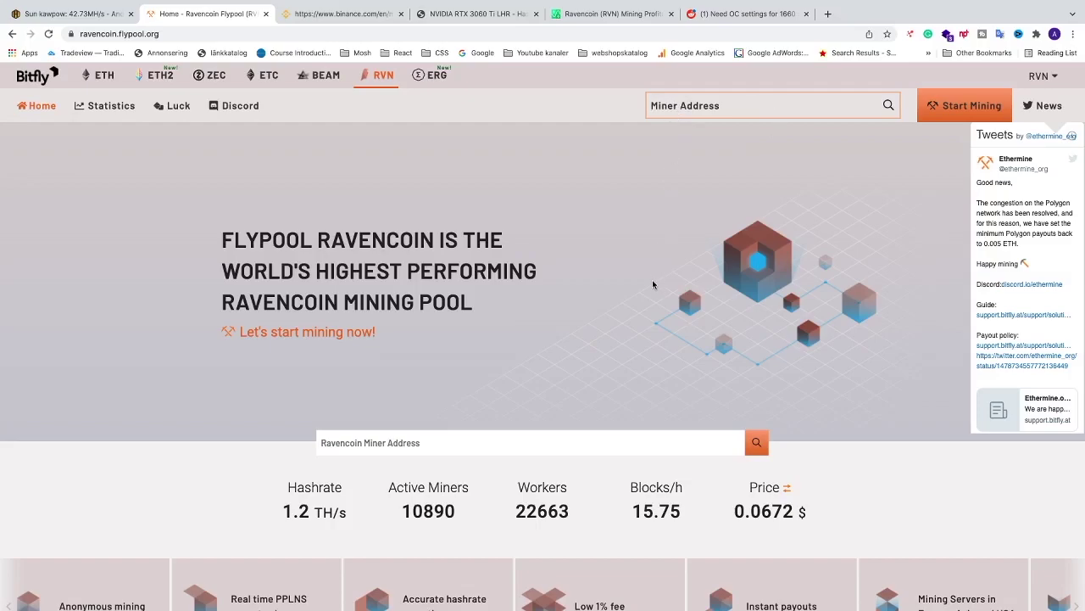
pyautogui.click(343, 14)
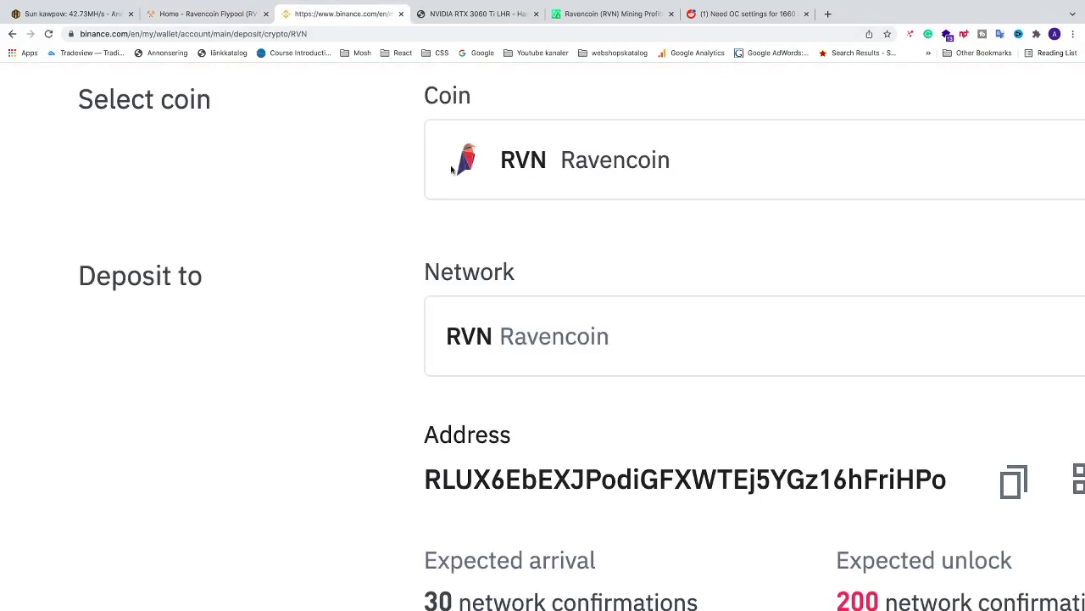
pyautogui.click(1014, 481)
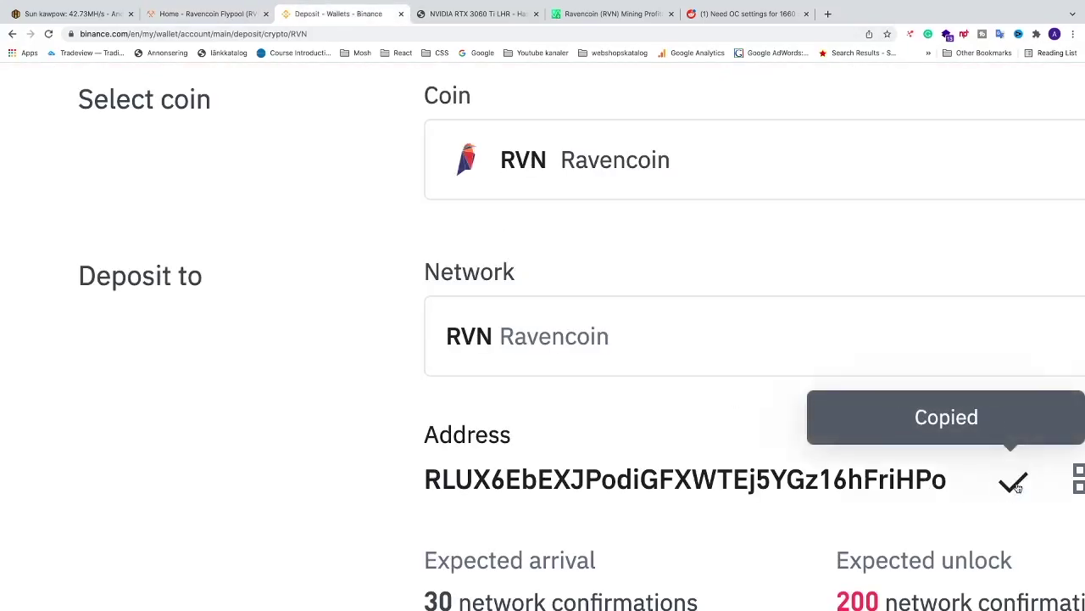
pyautogui.click(214, 14)
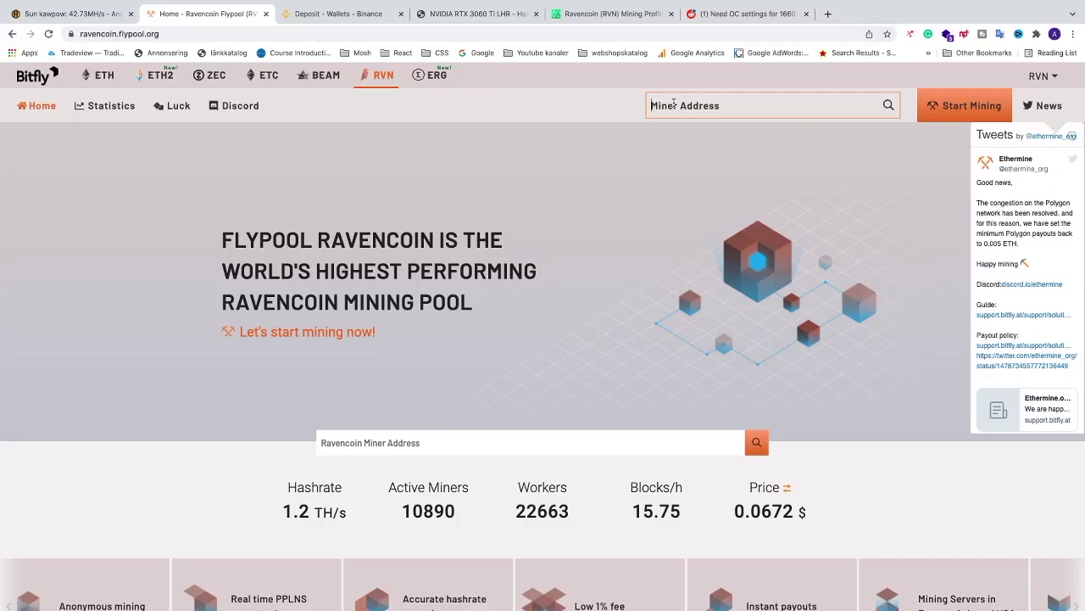
pyautogui.hotkey('ctrl', 'v')
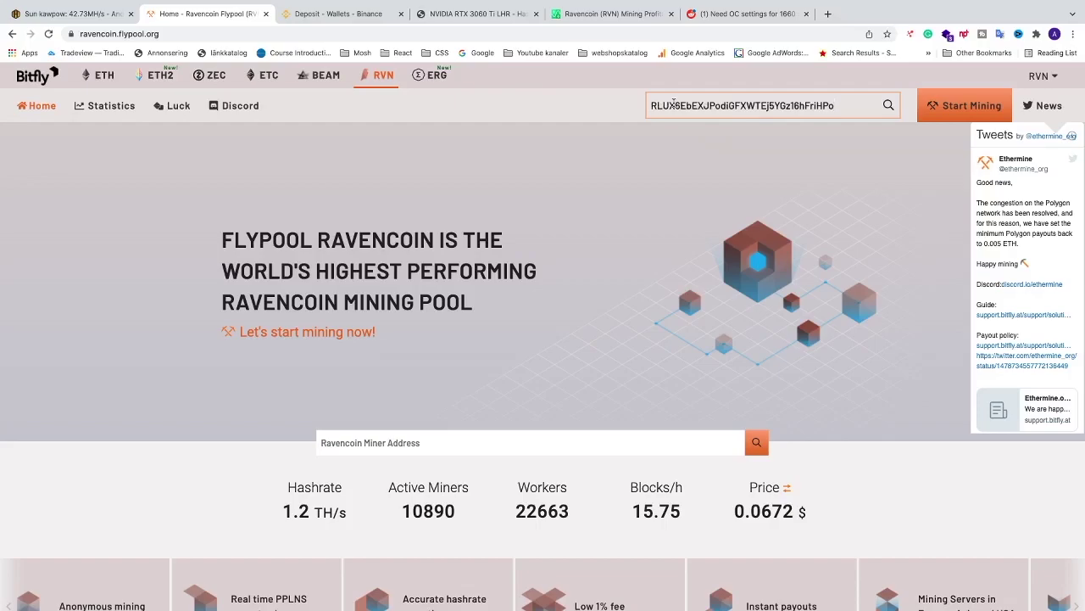
pyautogui.press('Return')
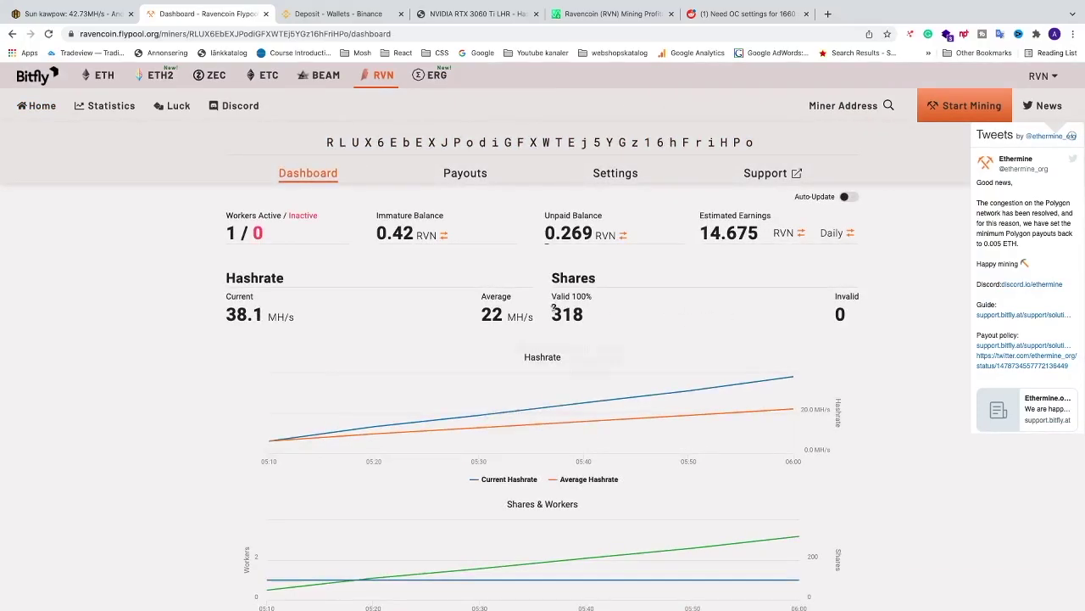
pyautogui.moveTo(474, 346)
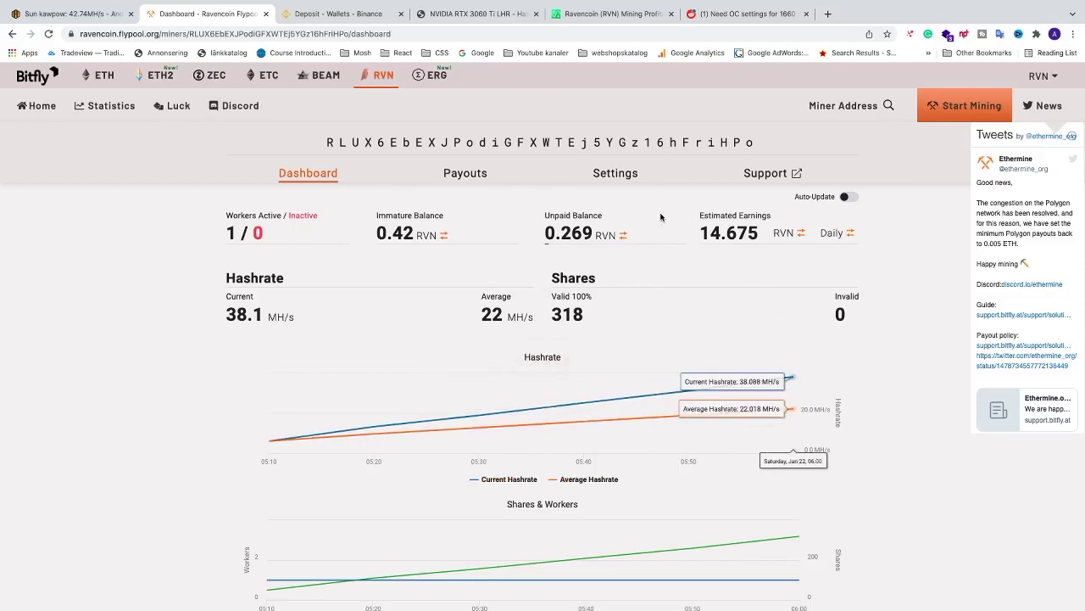
# - Switch to Discord and open the mining server's ravencoin channel under Coins to Mine
pyautogui.click(701, 602)
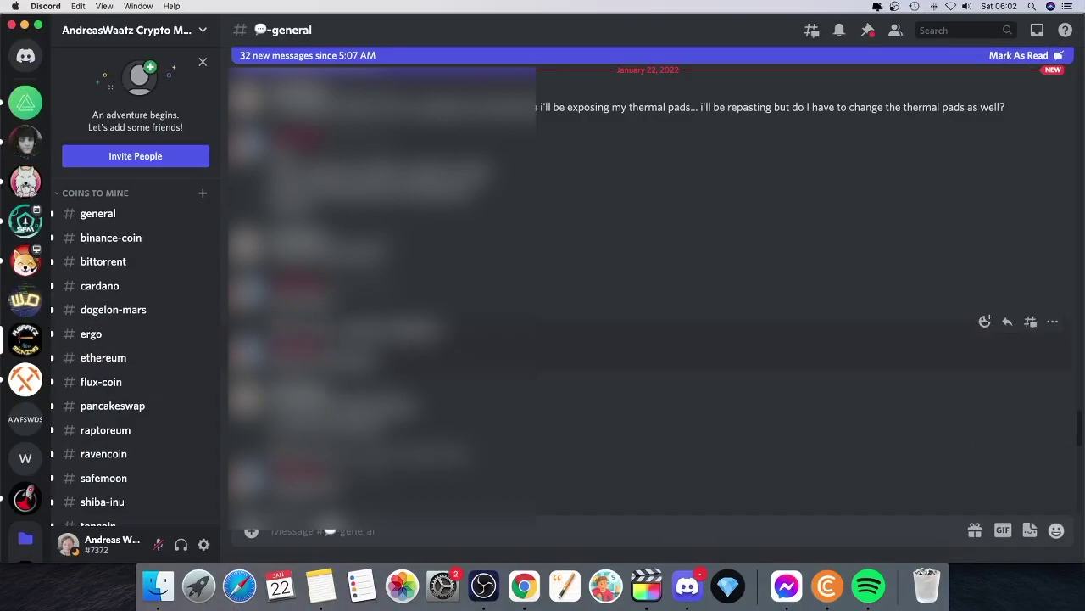
pyautogui.scroll(-1, 141, 359)
pyautogui.scroll(4, 141, 360)
pyautogui.scroll(-5, 146, 308)
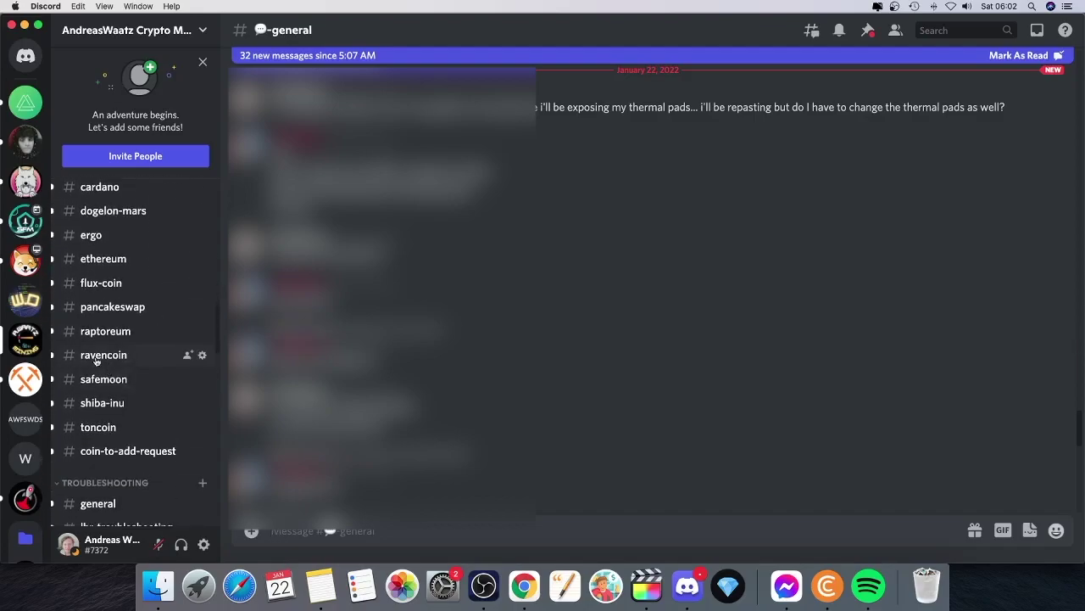
pyautogui.click(96, 356)
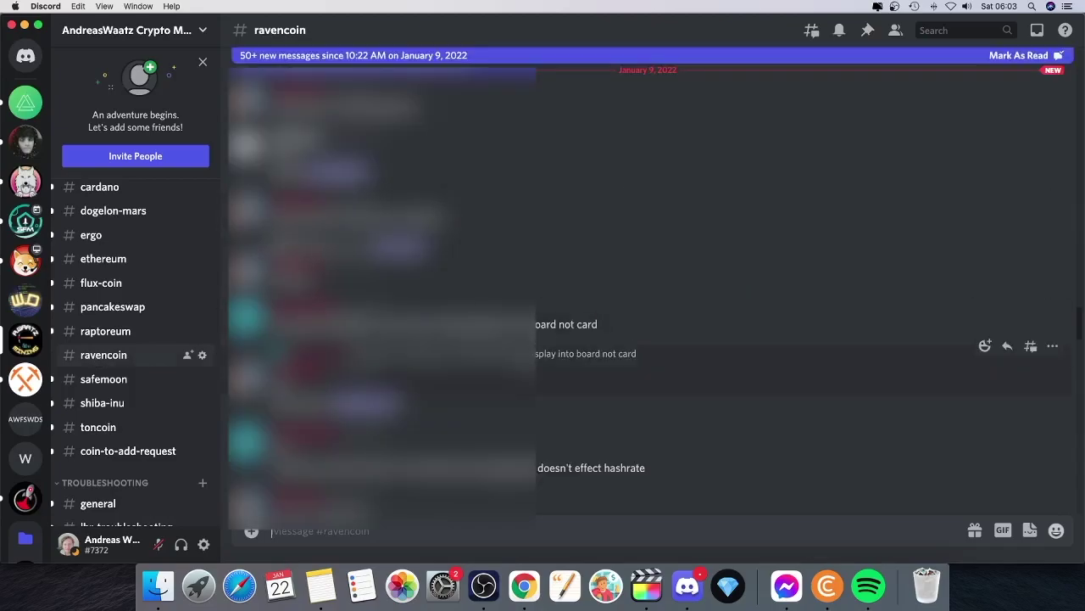